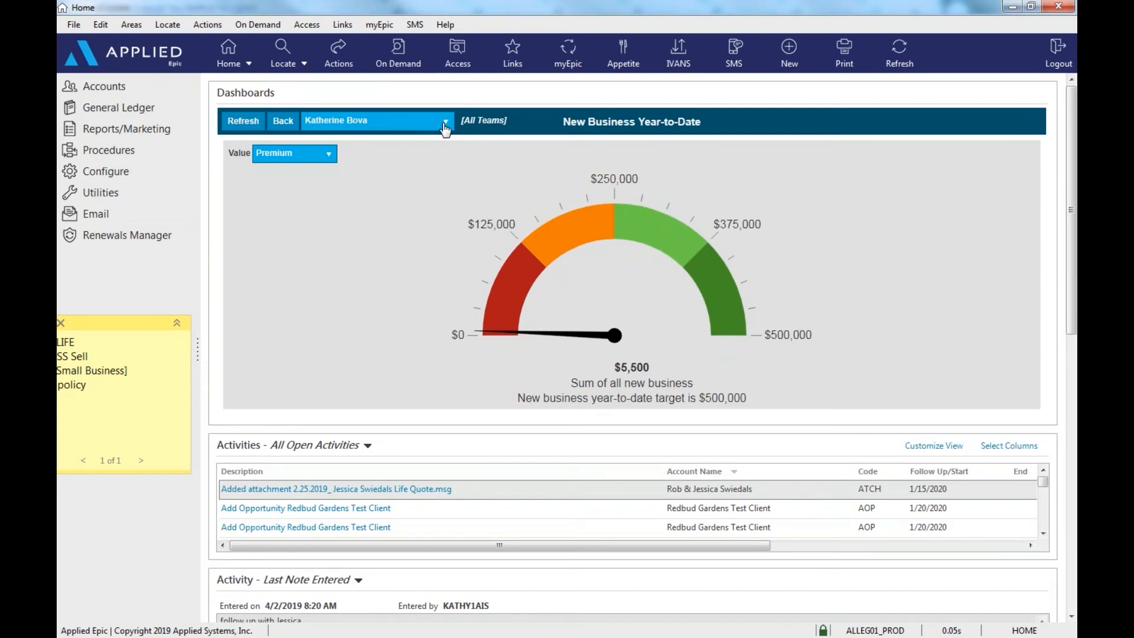
# Switch the dashboard to the Training ASNOA sales team and refresh its charts
pyautogui.click(445, 122)
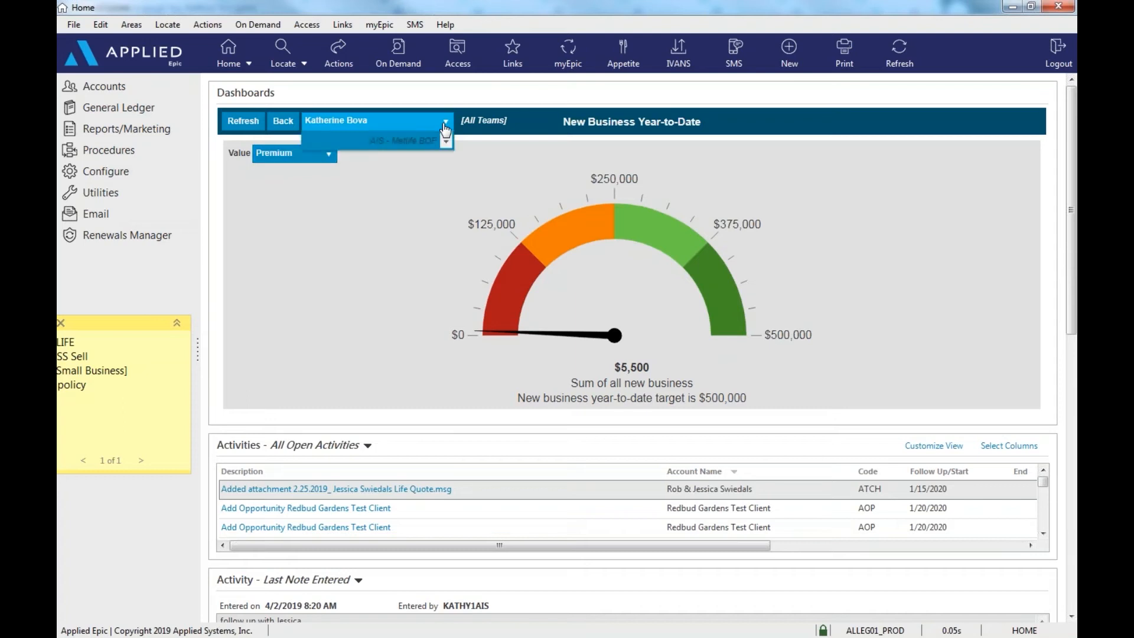
pyautogui.click(446, 262)
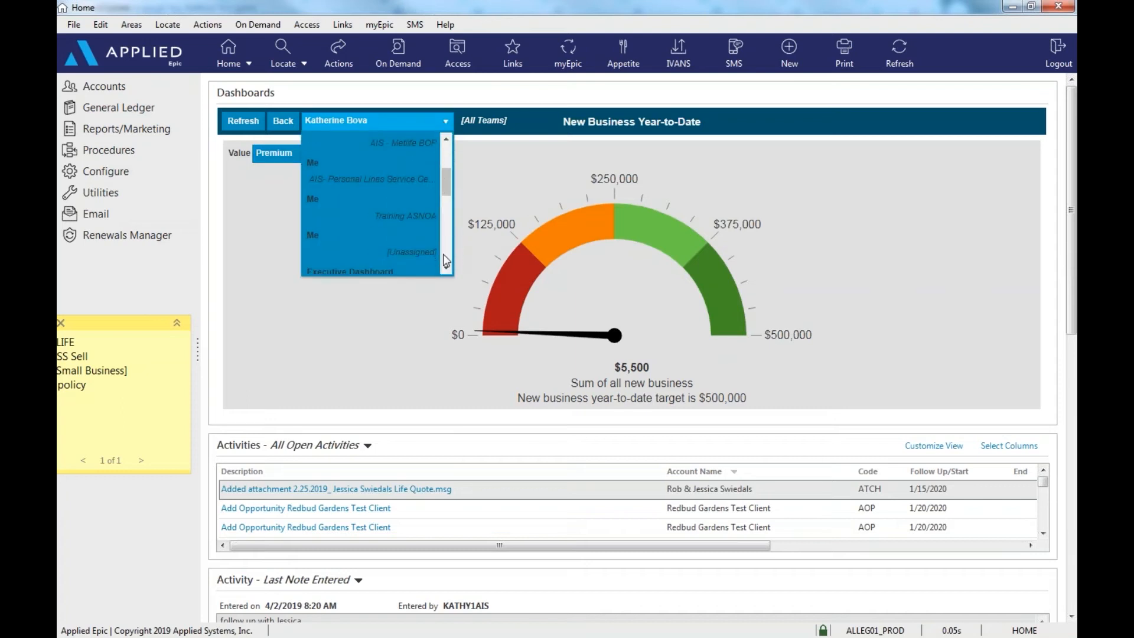
pyautogui.click(444, 255)
pyautogui.click(444, 254)
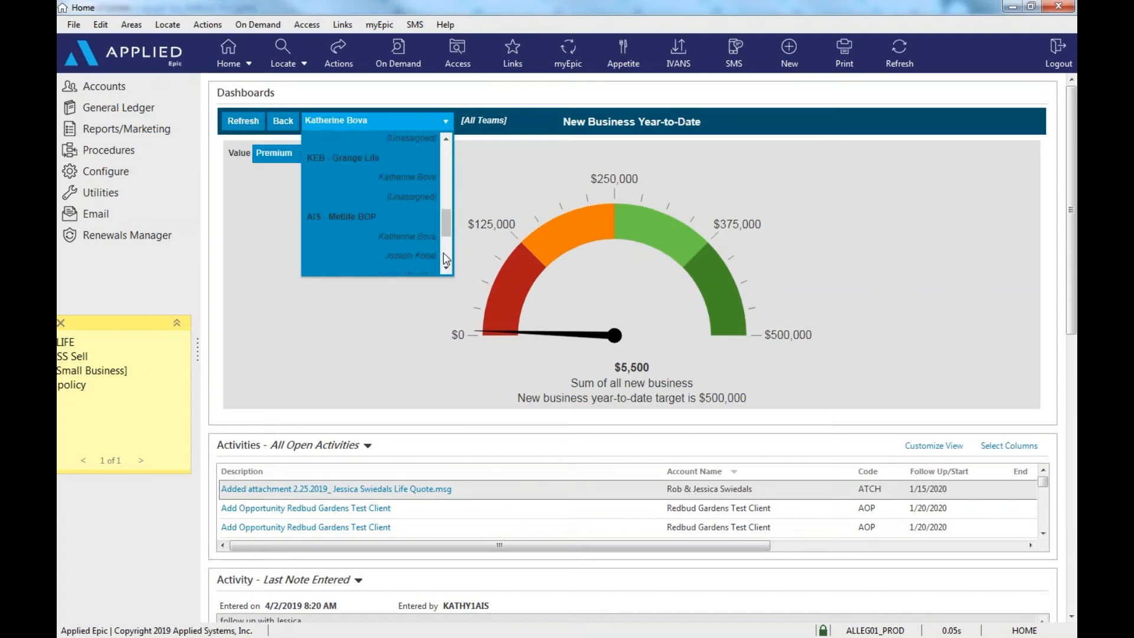
pyautogui.click(444, 255)
pyautogui.click(360, 185)
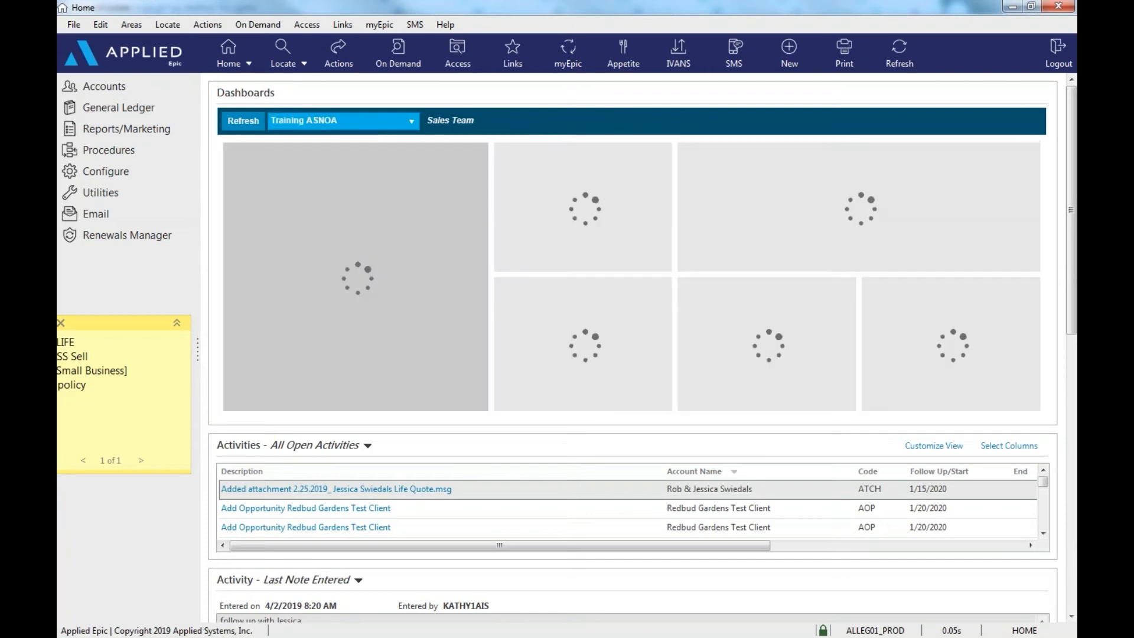
pyautogui.moveTo(789, 355)
pyautogui.click(244, 121)
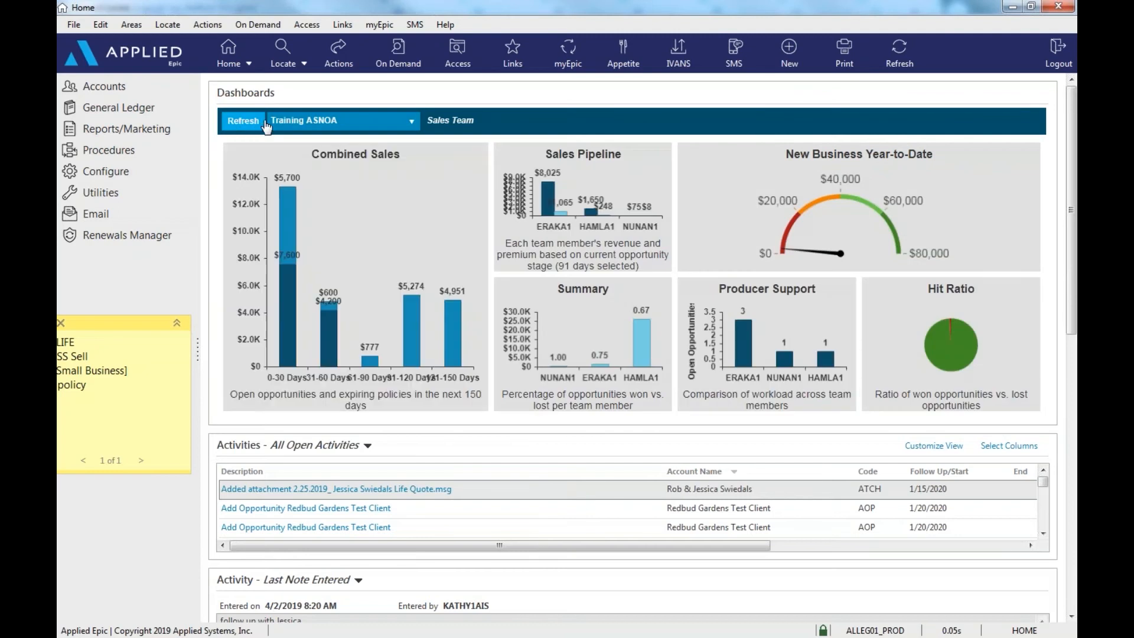
# Switch the dashboard back to personal figures for all teams and show the New Business Pipeline by Premium
pyautogui.click(391, 125)
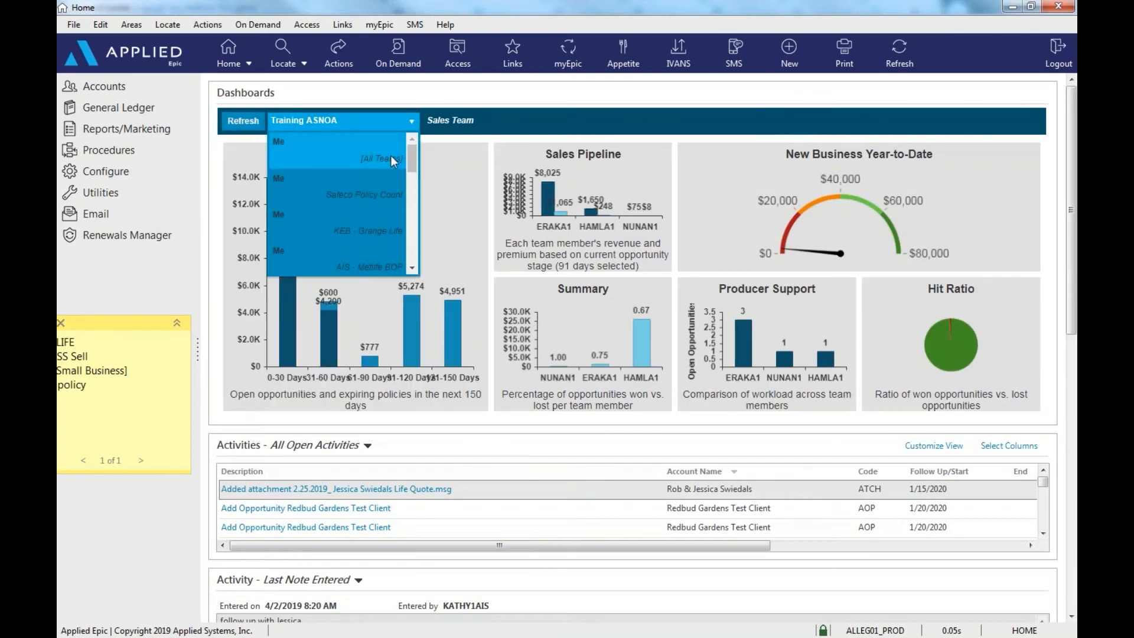
pyautogui.click(383, 155)
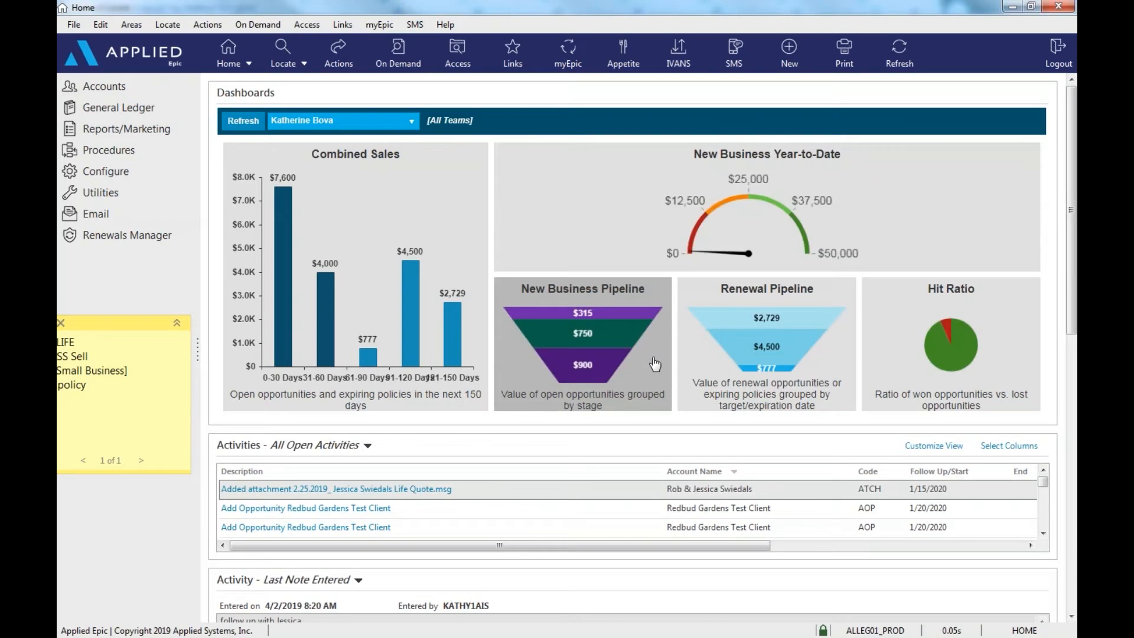
pyautogui.click(654, 364)
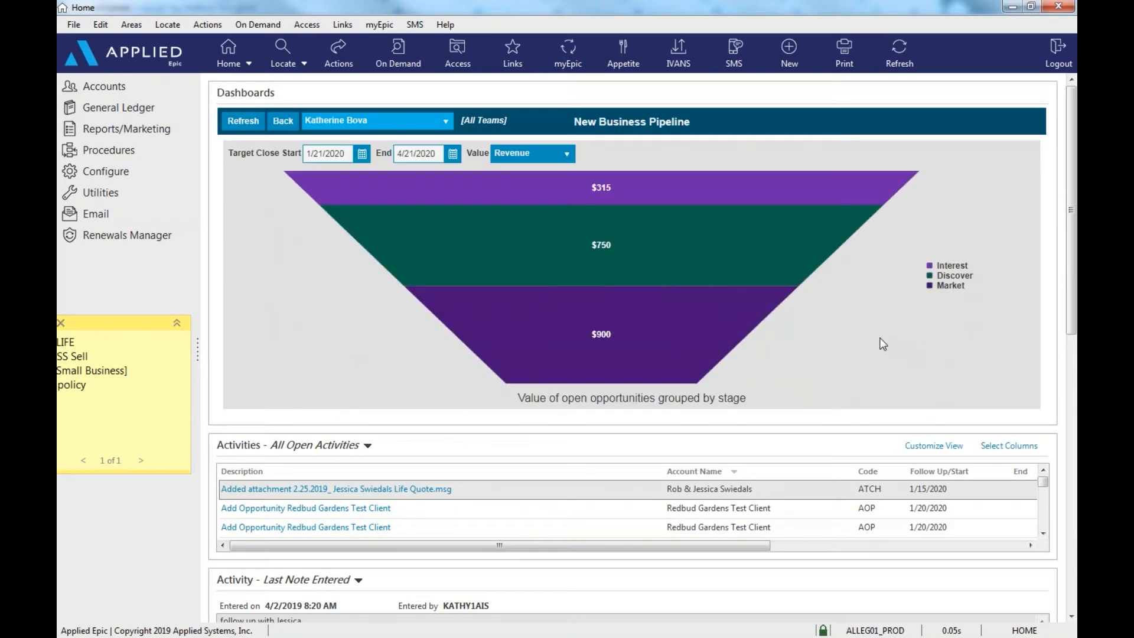
pyautogui.click(539, 153)
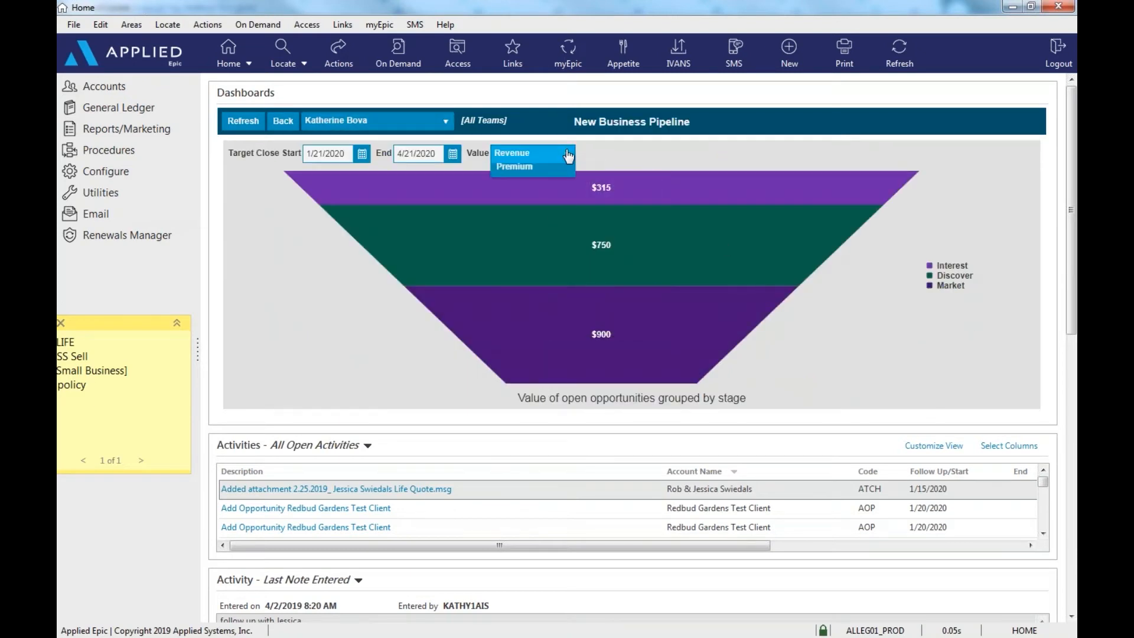
pyautogui.click(539, 189)
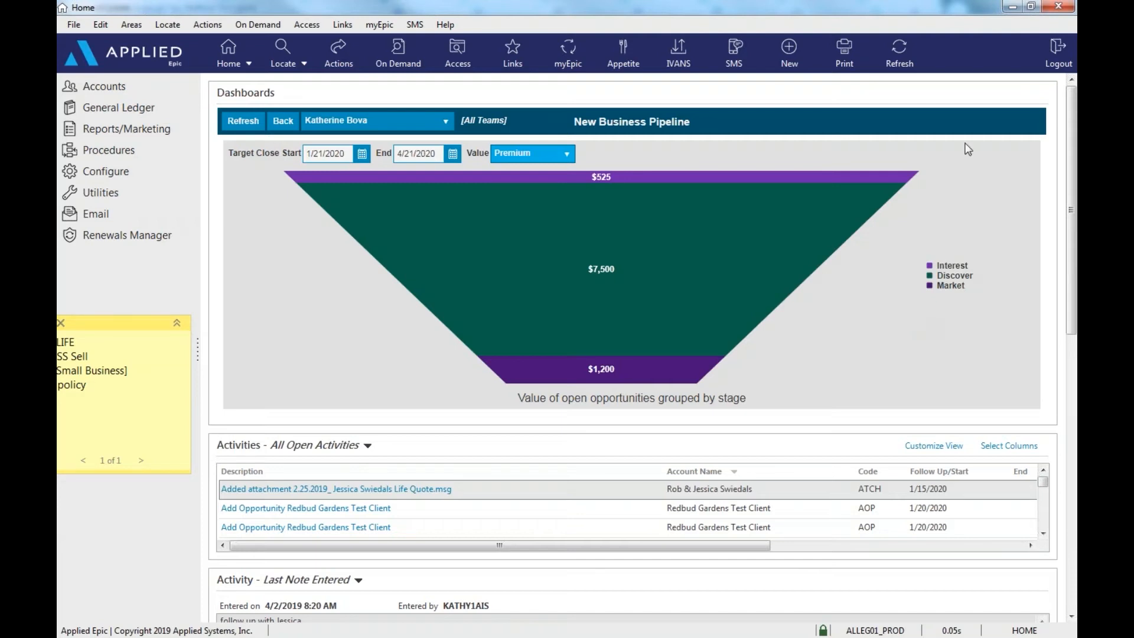
# List the pipeline's Discover-stage opportunities with the target close start date set to 12/2/2019, and return to the dashboard overview
pyautogui.moveTo(669, 301)
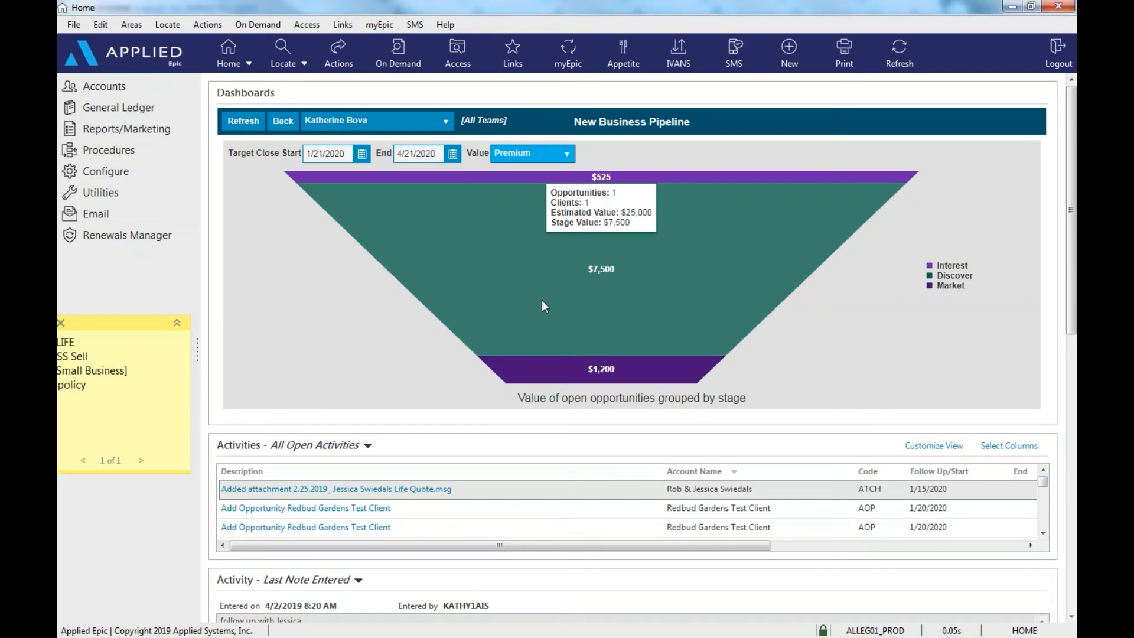
pyautogui.click(509, 275)
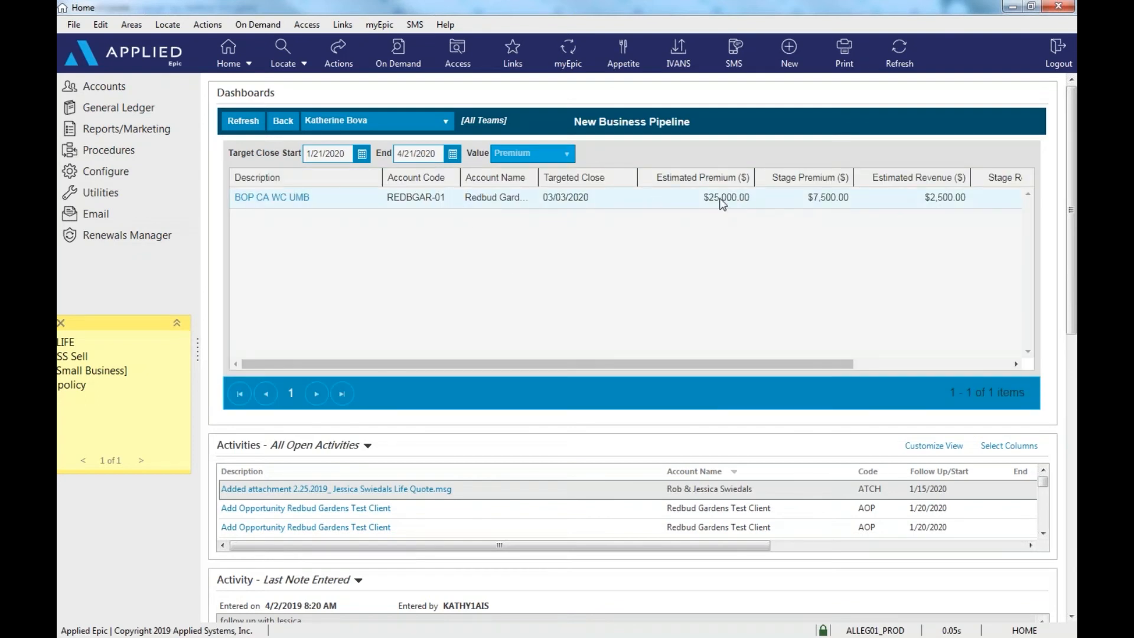
pyautogui.click(362, 153)
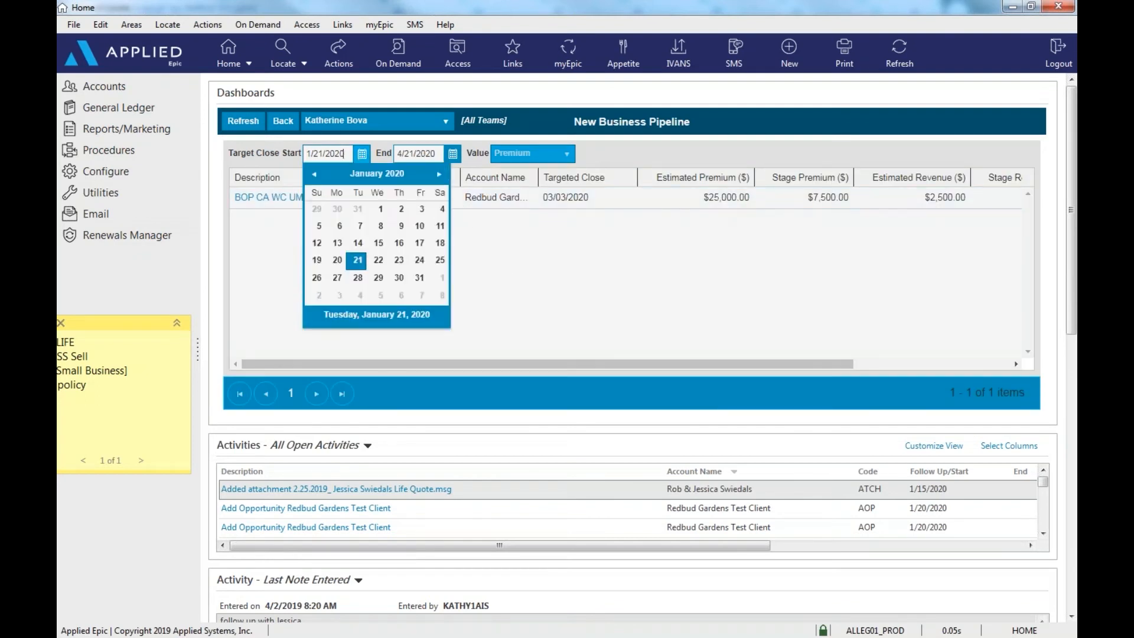
pyautogui.click(314, 174)
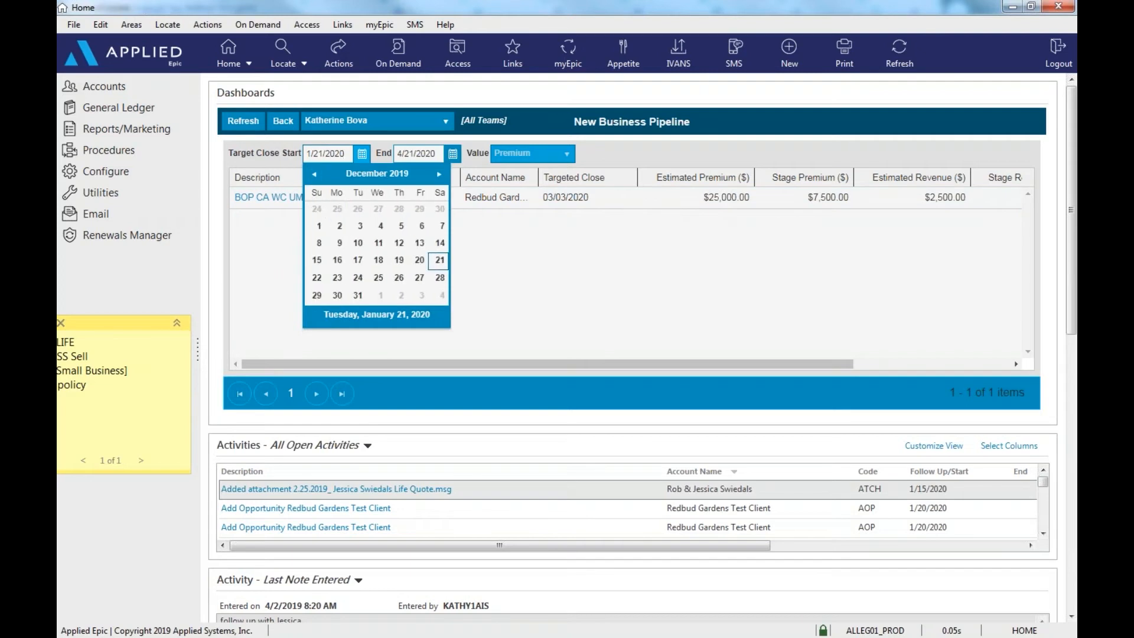
pyautogui.click(340, 226)
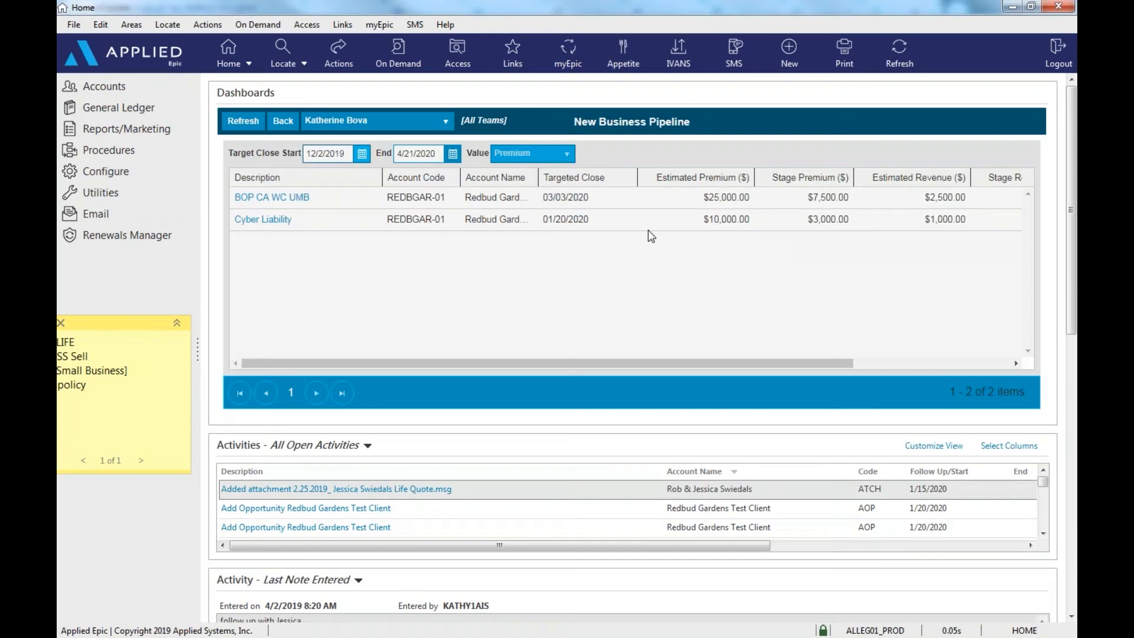
pyautogui.click(283, 123)
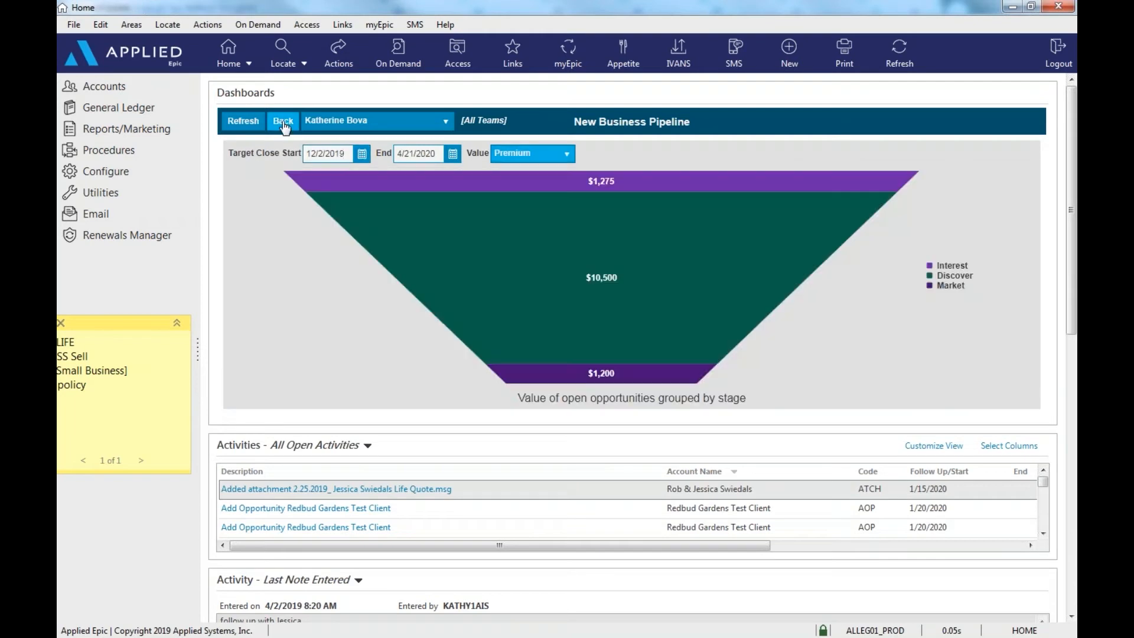
pyautogui.click(283, 123)
# Review the Hit Ratio chart and its list of lost opportunities, and return to the dashboard overview
pyautogui.moveTo(651, 347)
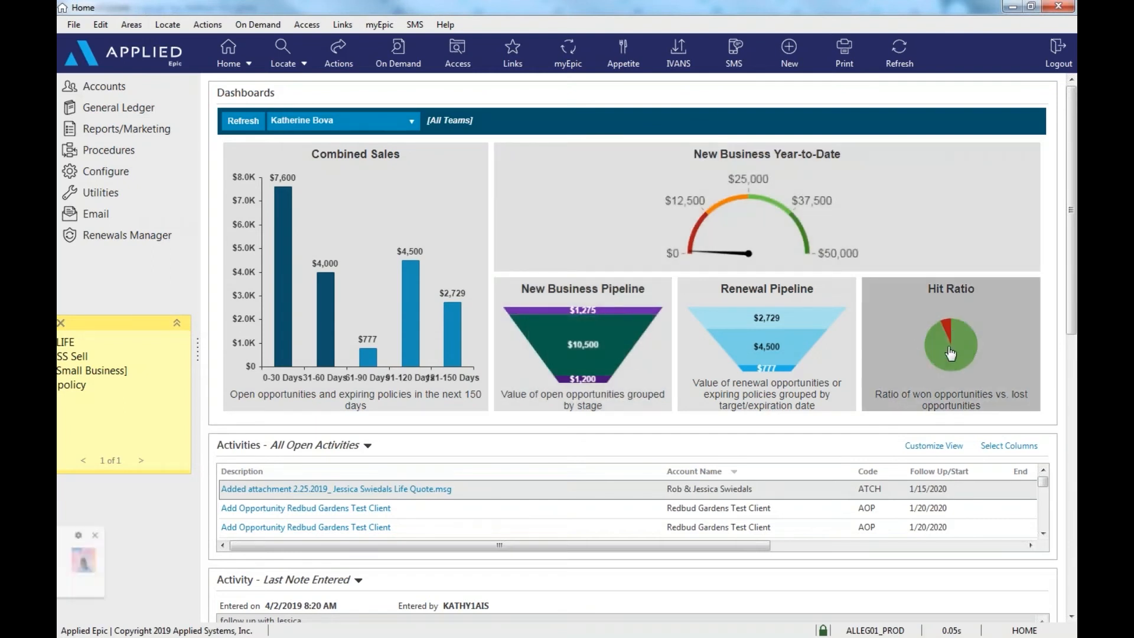
pyautogui.click(951, 352)
pyautogui.moveTo(579, 306)
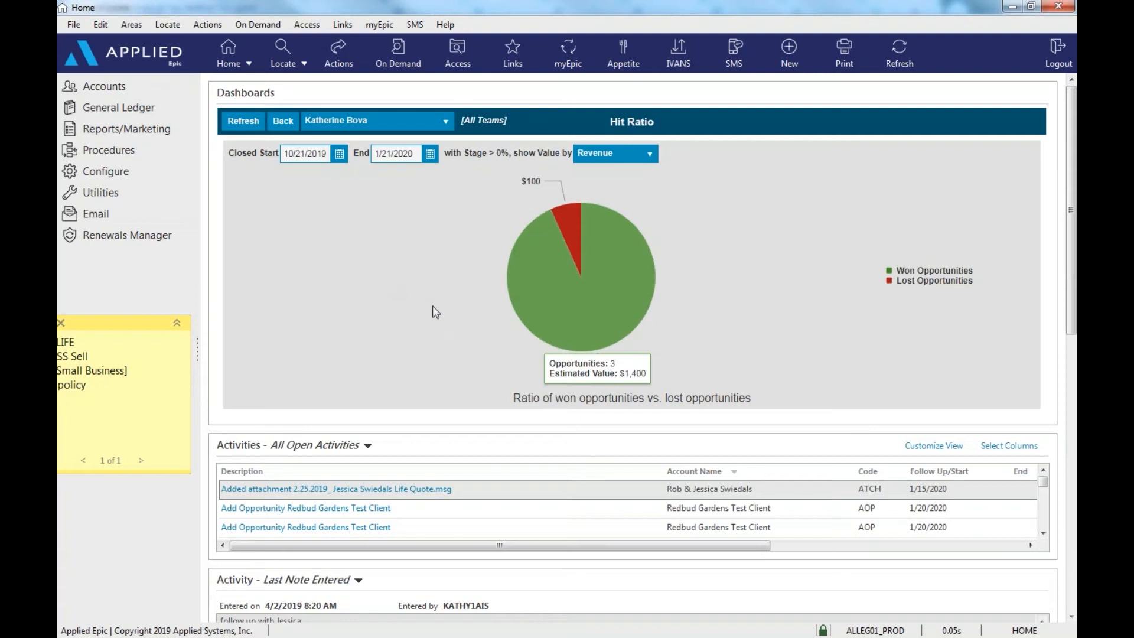
pyautogui.click(572, 225)
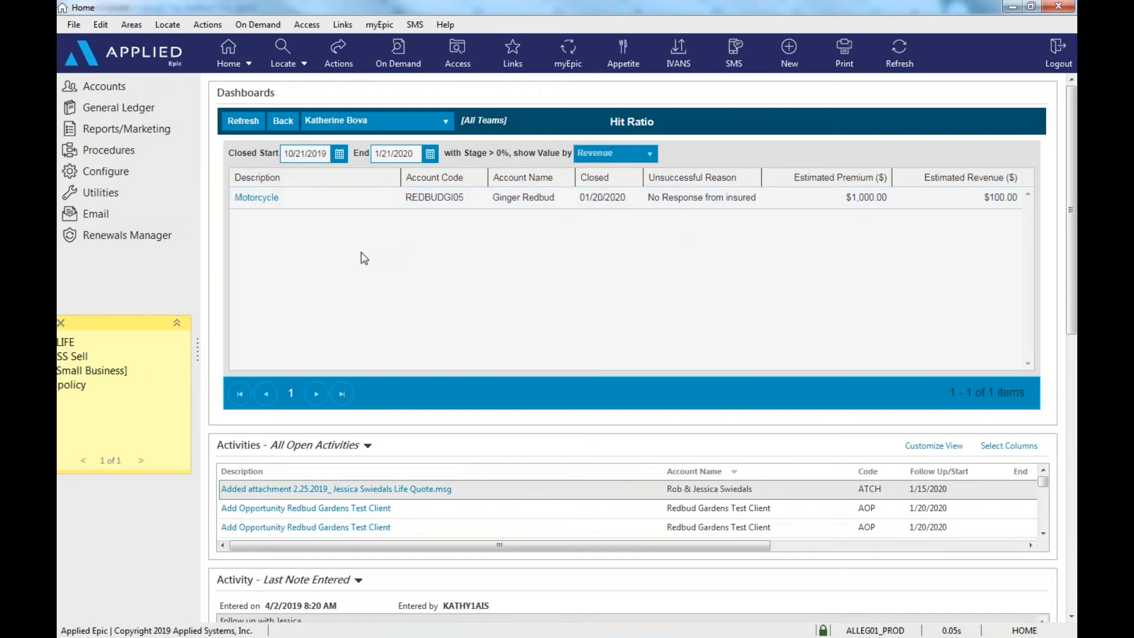
pyautogui.click(281, 127)
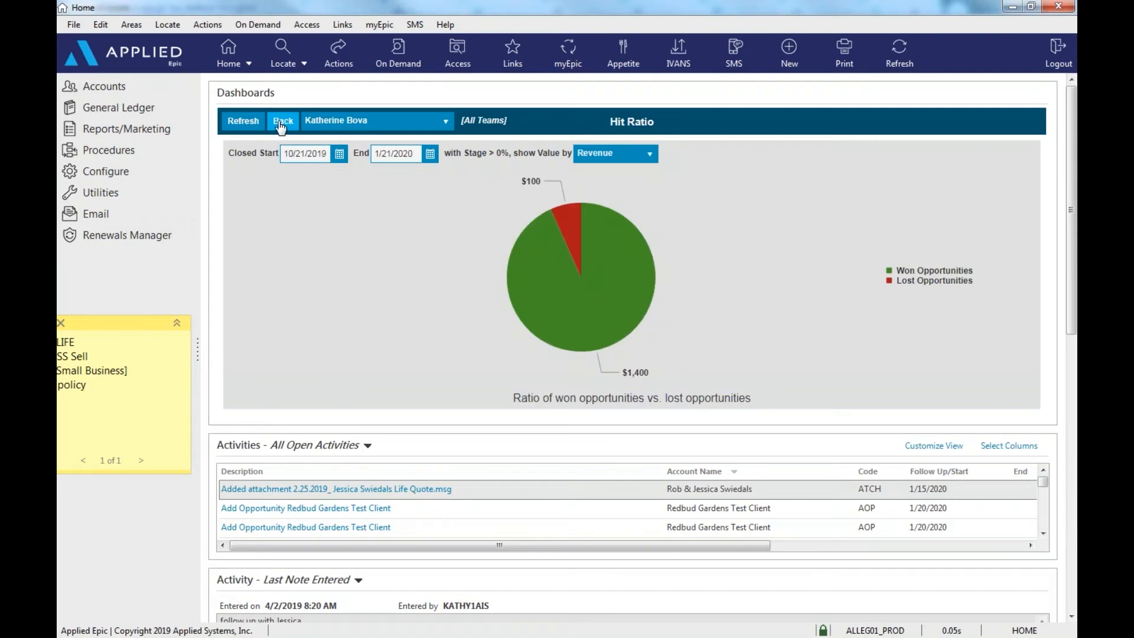
pyautogui.click(281, 126)
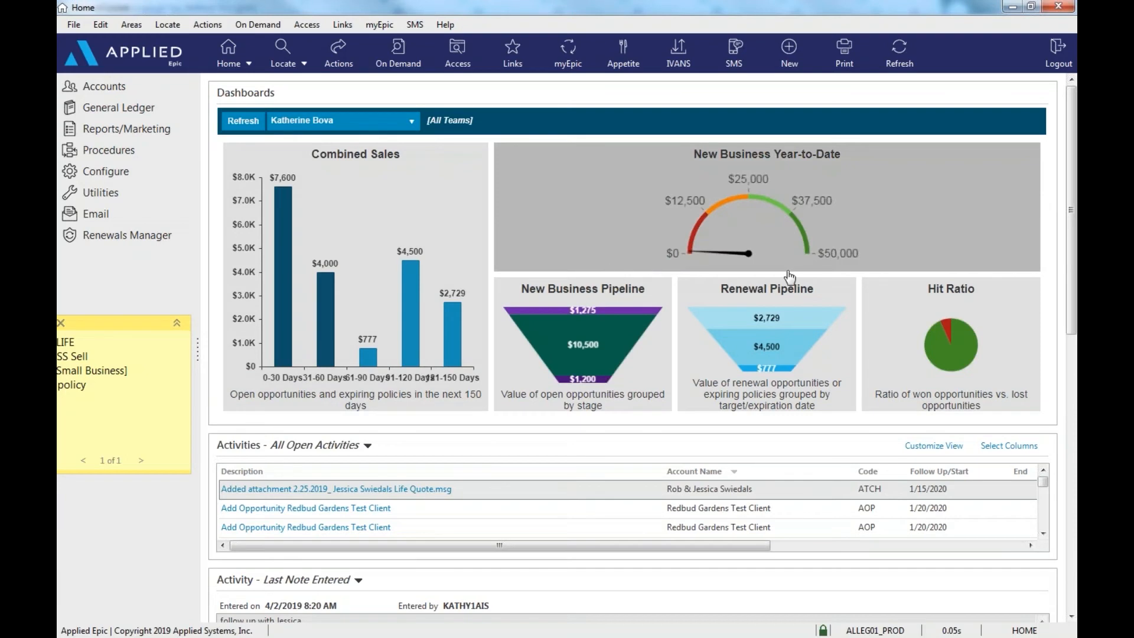
# Locate the Redbud test client account, check its account detail and display its open opportunities
pyautogui.moveTo(648, 356)
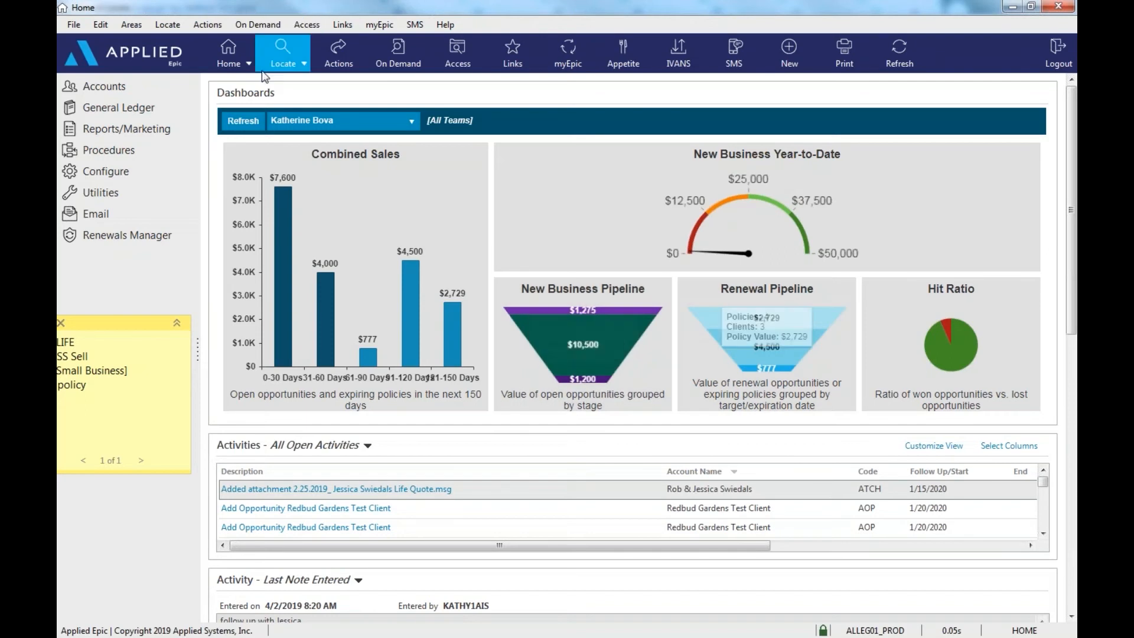
pyautogui.click(282, 51)
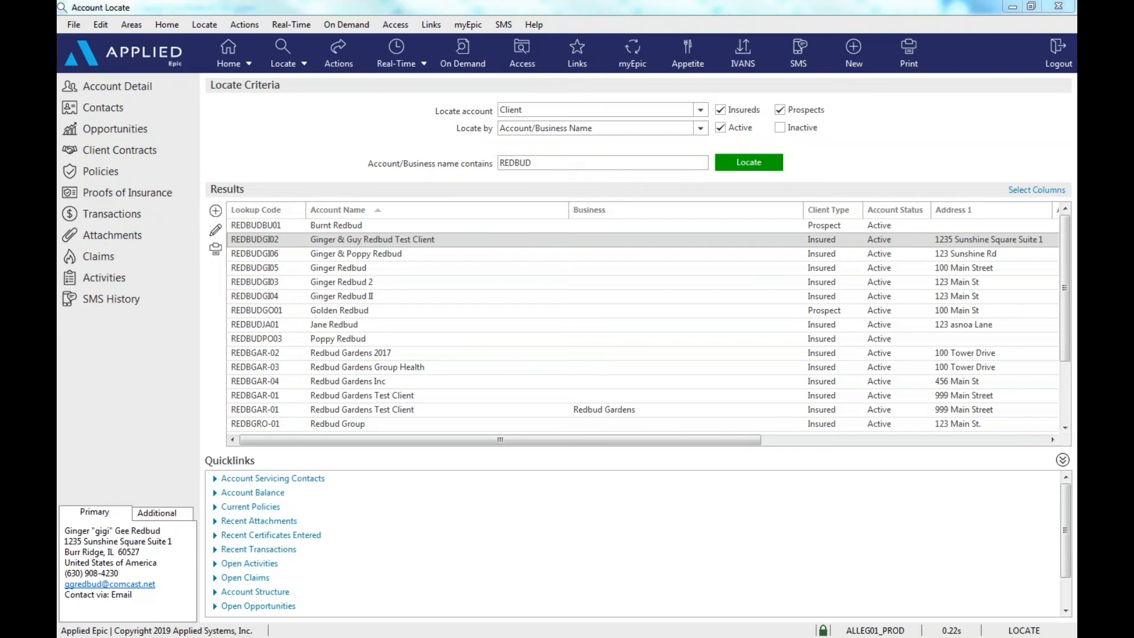
pyautogui.click(120, 129)
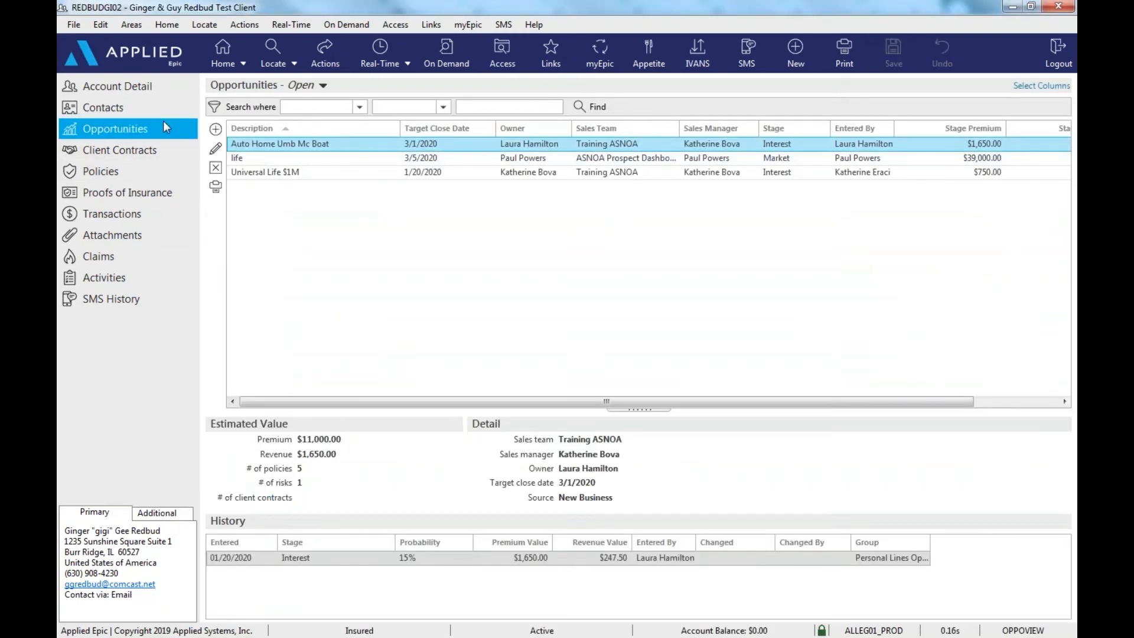
pyautogui.click(89, 86)
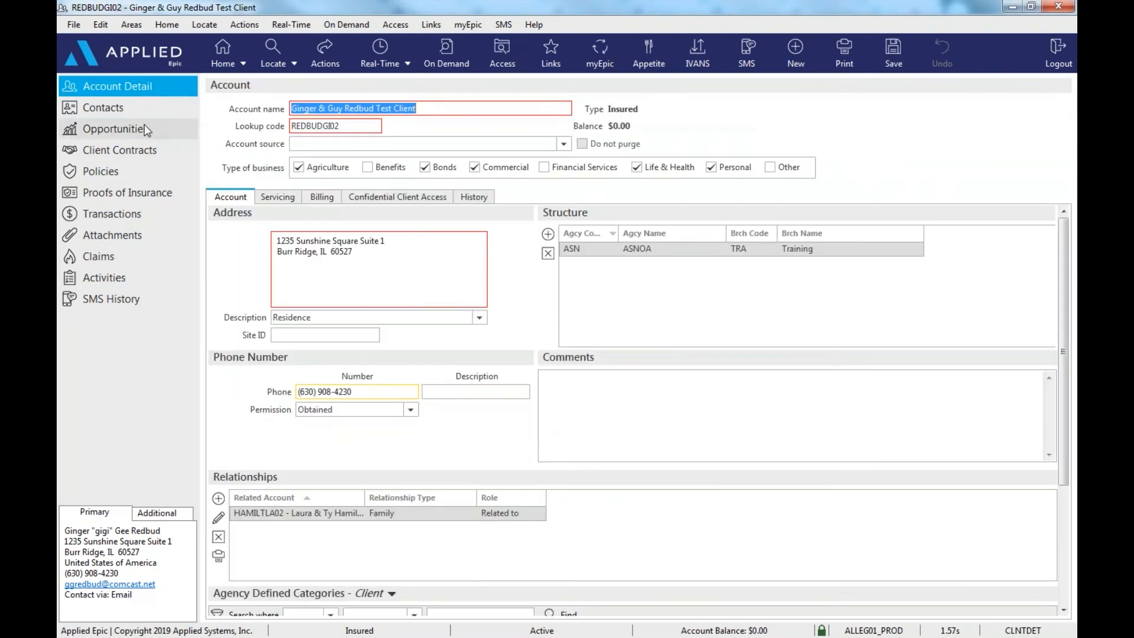
pyautogui.click(119, 129)
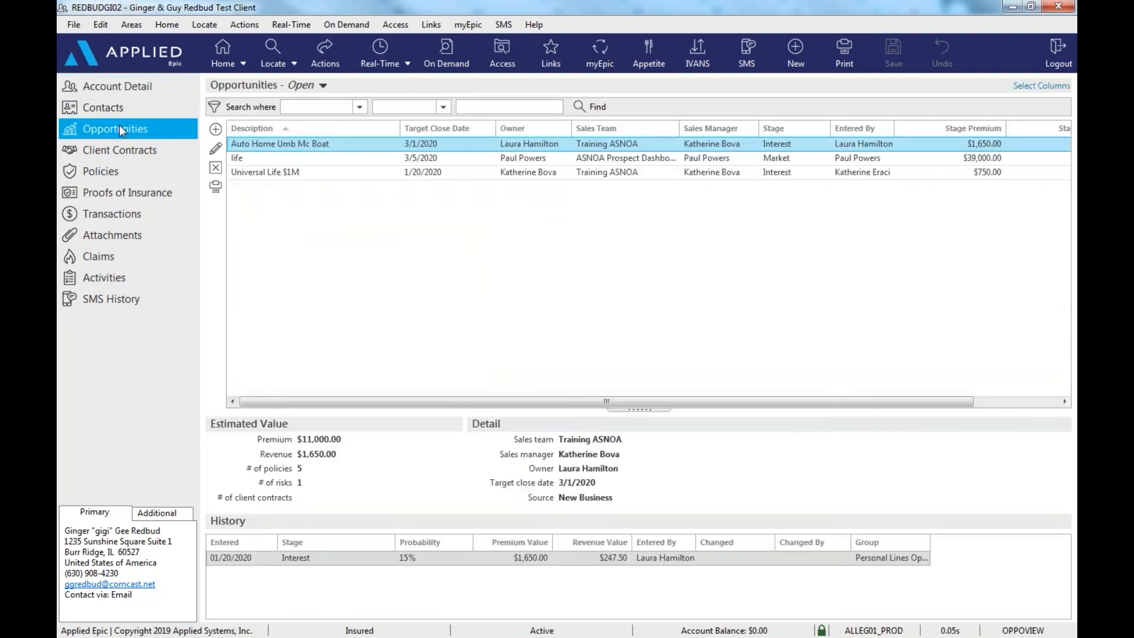
# Start a new opportunity described as Auto Home Umb, with target close date 1/23/2020 and source New Business
pyautogui.click(217, 132)
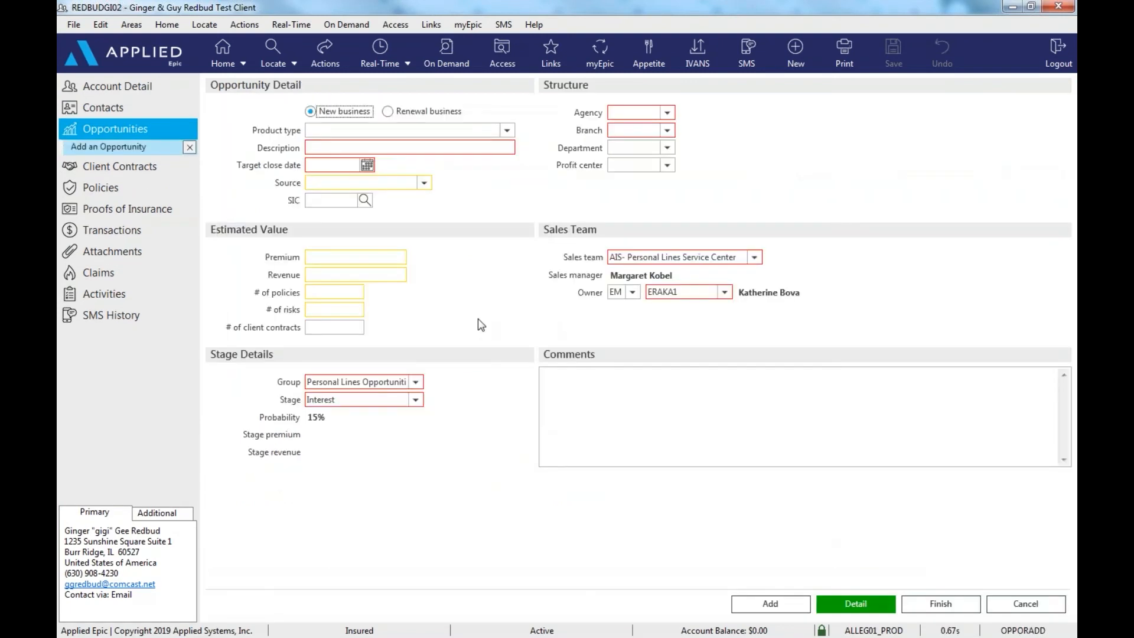
pyautogui.click(336, 151)
pyautogui.write('Auto Home Umb')
pyautogui.click(367, 165)
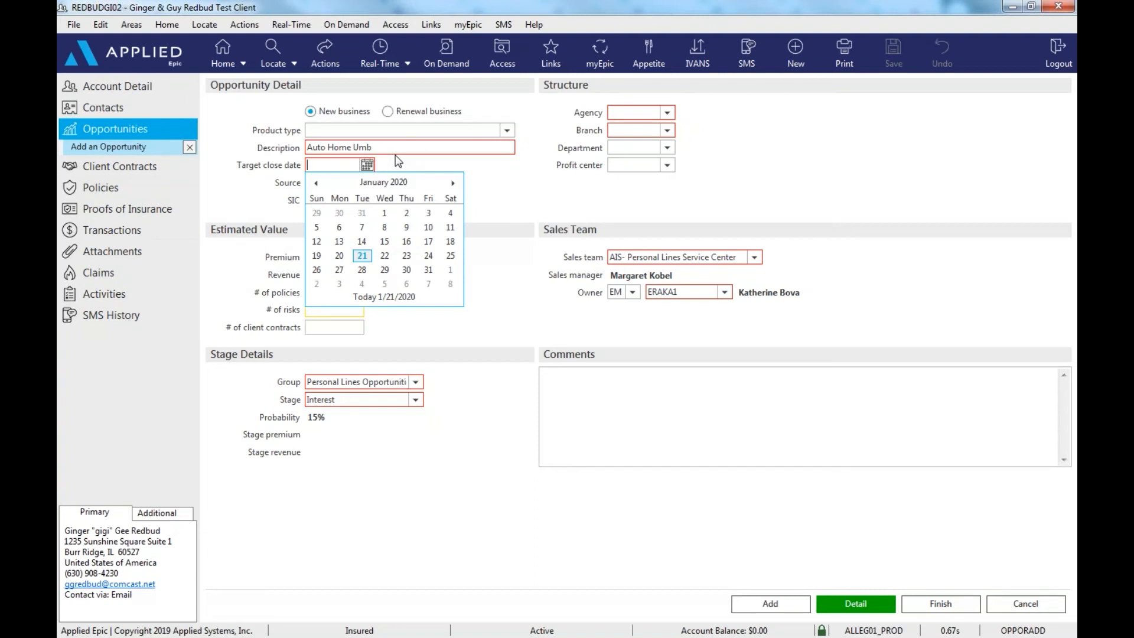
pyautogui.click(406, 255)
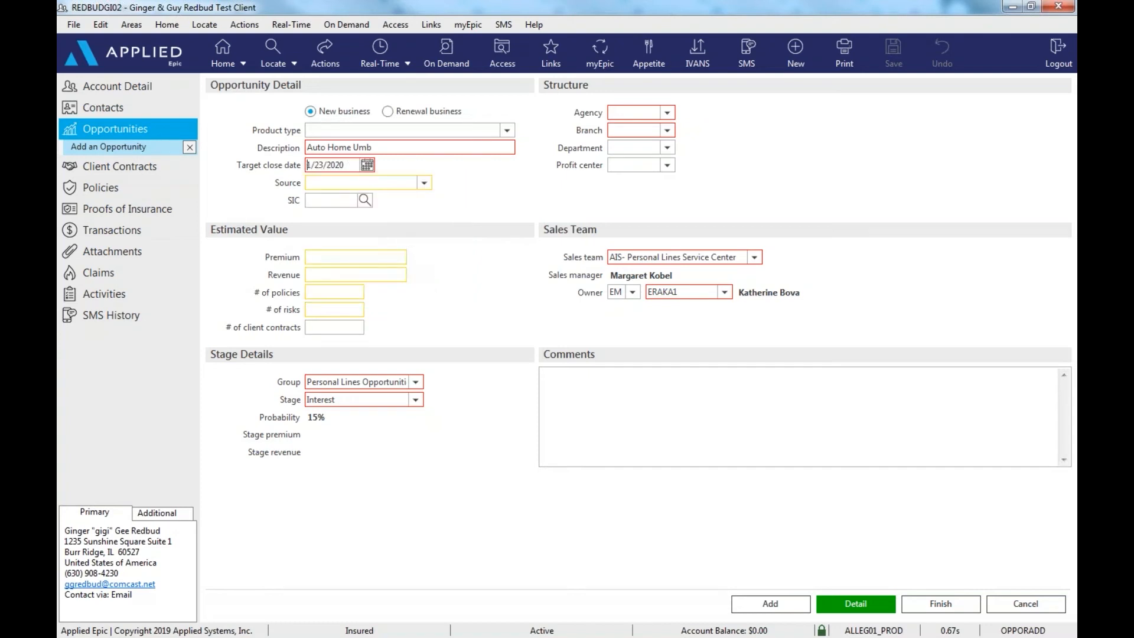
pyautogui.moveTo(353, 170); pyautogui.dragTo(270, 163)
pyautogui.click(321, 184)
pyautogui.write('new')
# Set the opportunity's structure to agency ASN, branch TRA and department PER (Personal Lines)
pyautogui.click(667, 114)
pyautogui.click(670, 146)
pyautogui.click(667, 147)
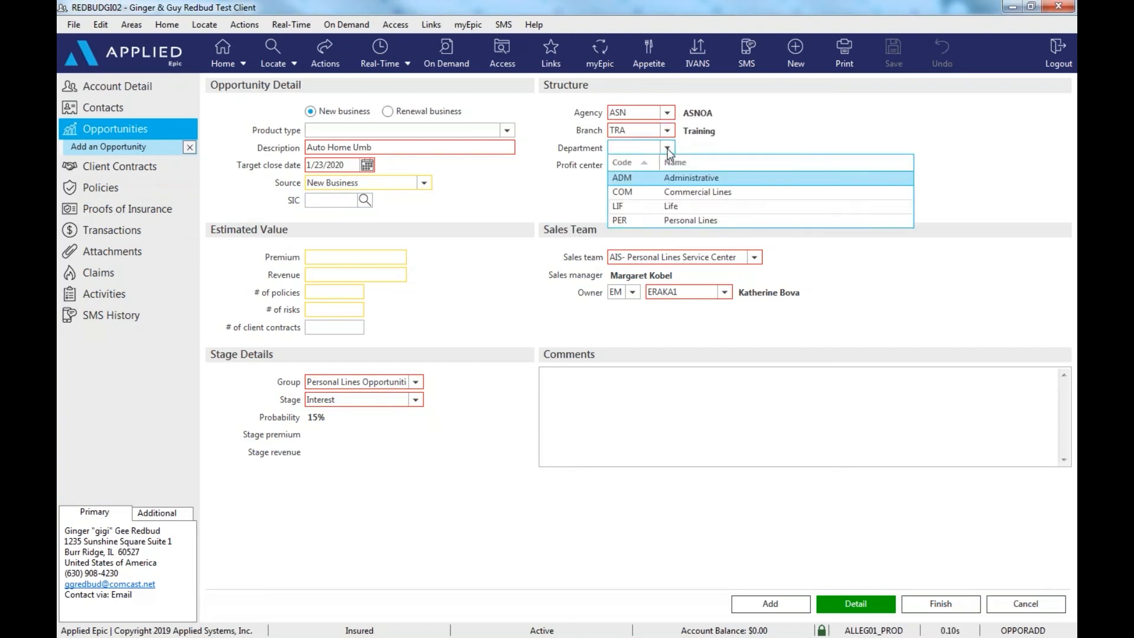
pyautogui.click(683, 223)
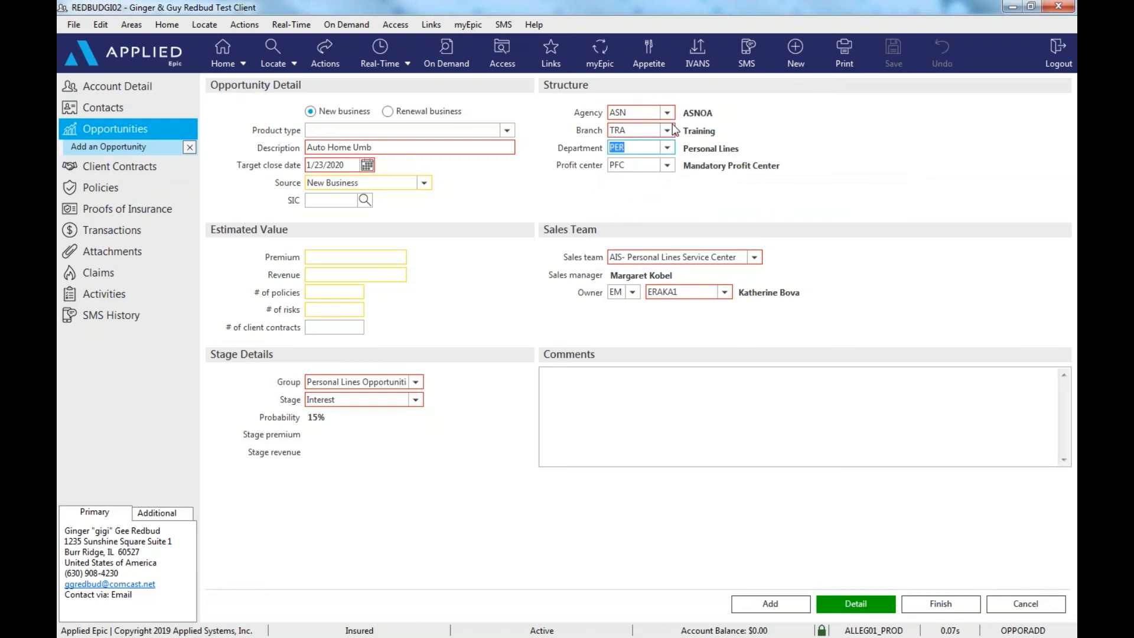
# Enter an estimated premium of $3,500 and estimated revenue of $350 for the opportunity
pyautogui.click(404, 257)
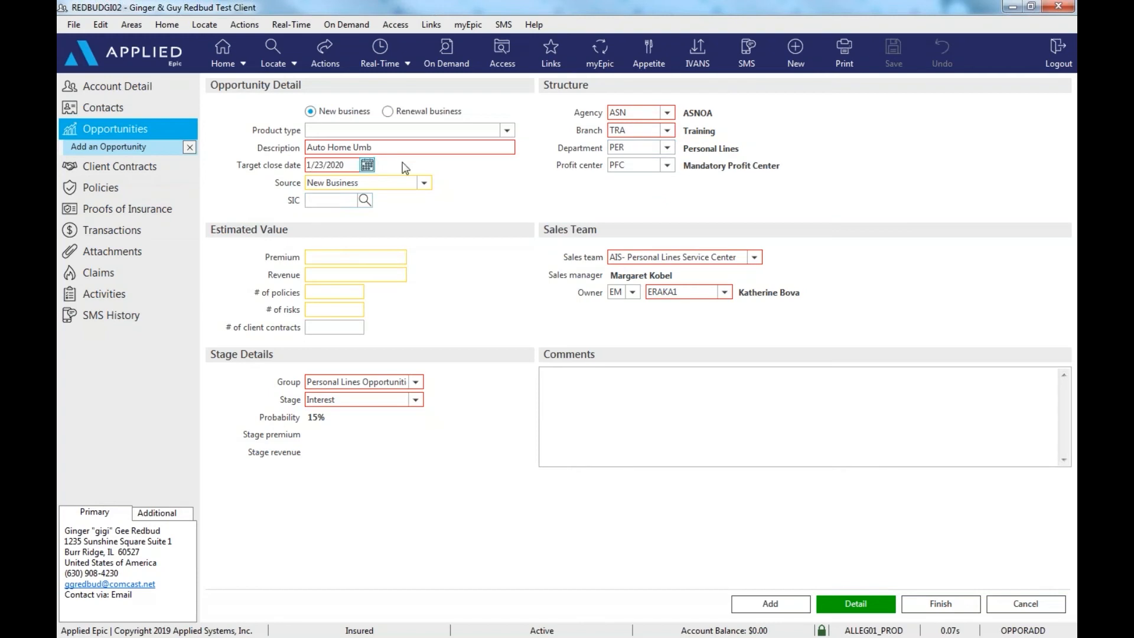
pyautogui.moveTo(402, 148); pyautogui.dragTo(307, 233)
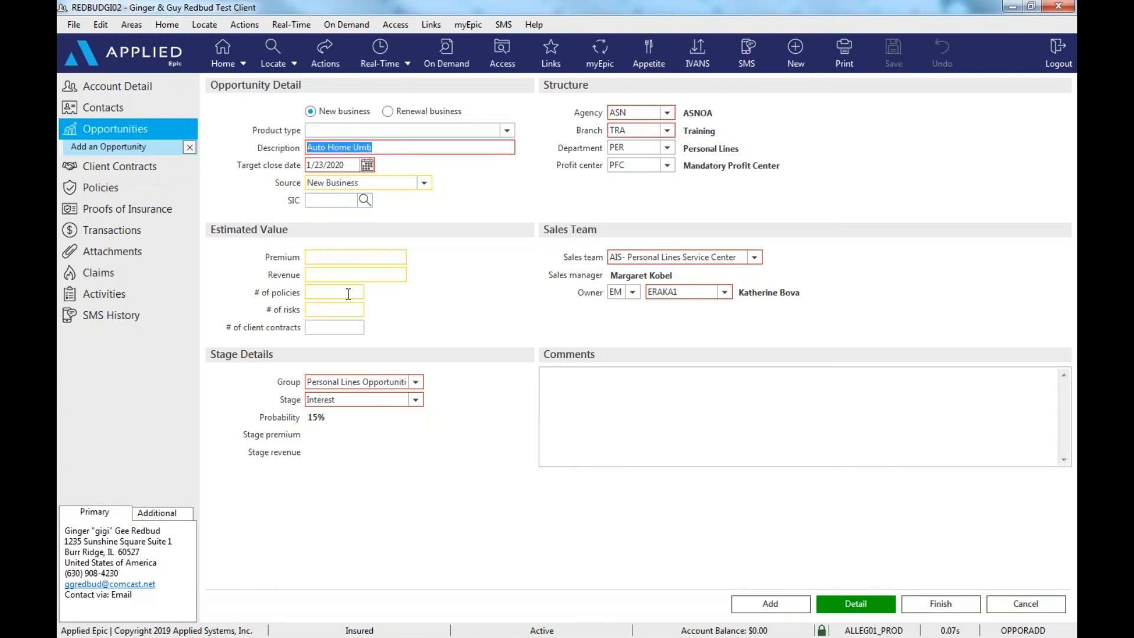
pyautogui.click(384, 257)
pyautogui.write('3500')
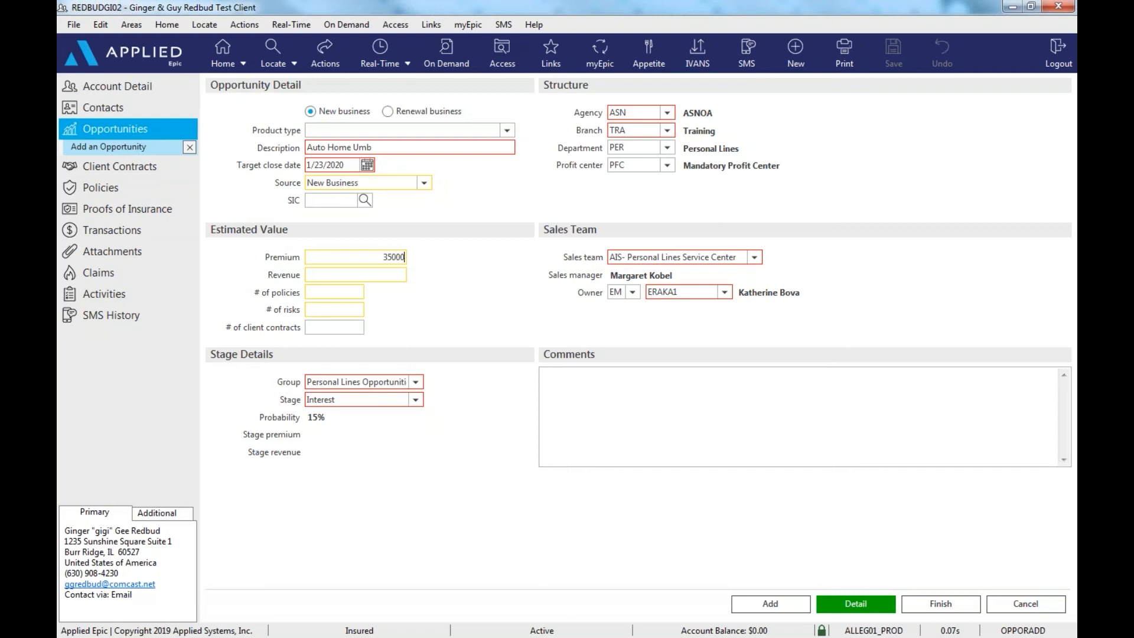
pyautogui.press('Tab')
pyautogui.write('350')
pyautogui.press('Tab')
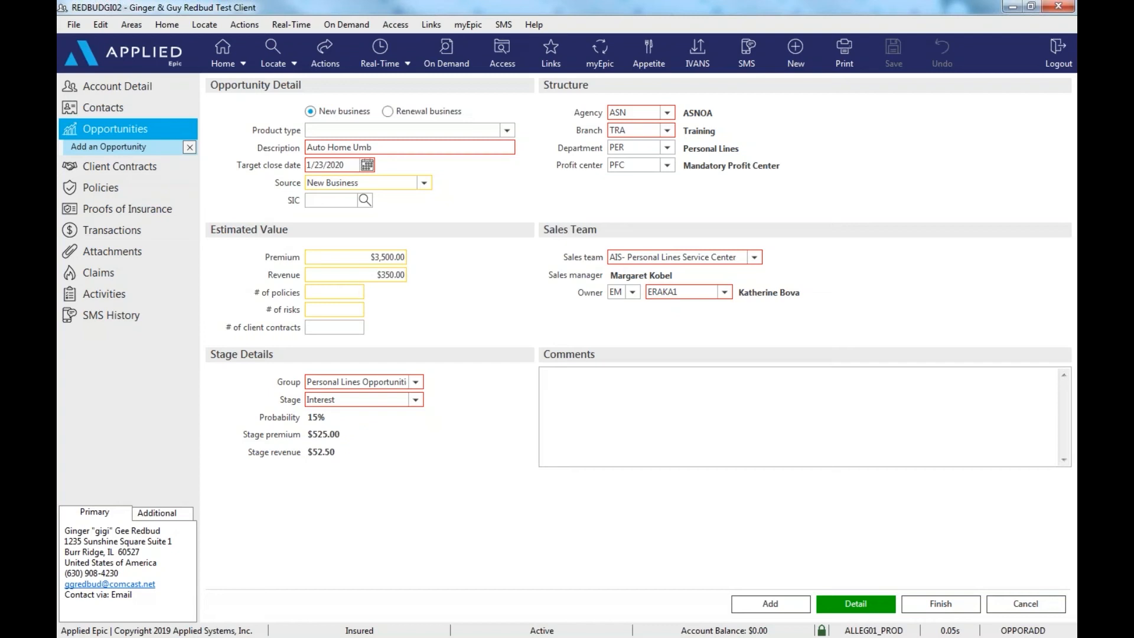
# Enter 3 policies and 3 risks in the estimated value, and assign the Training ASNOA sales team
pyautogui.write('3')
pyautogui.click(754, 257)
pyautogui.write('tra')
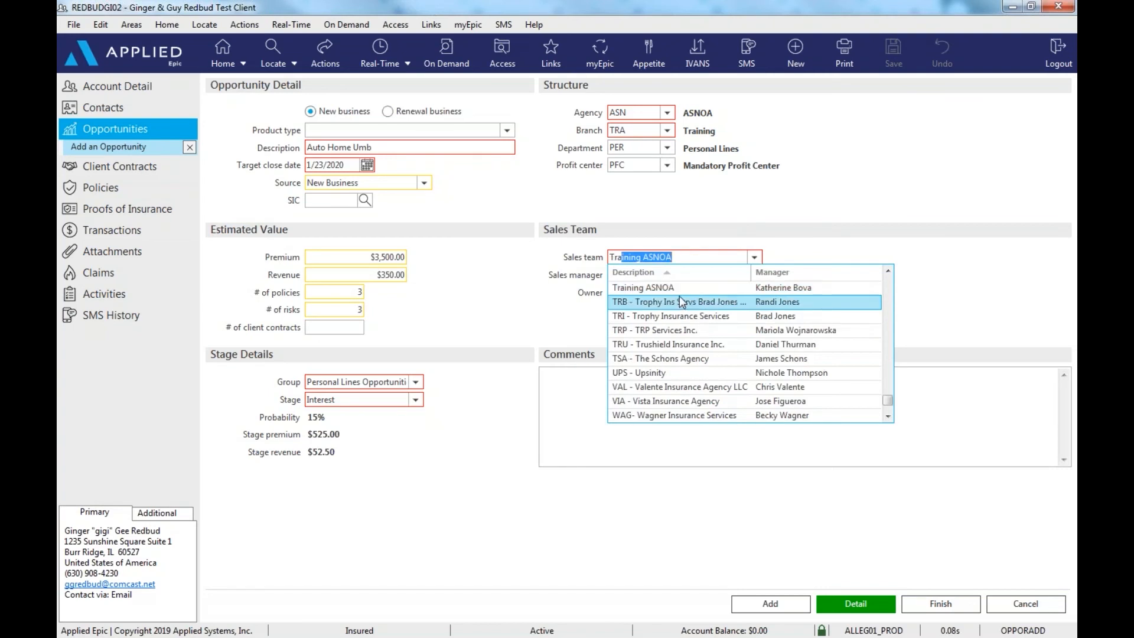
pyautogui.click(680, 287)
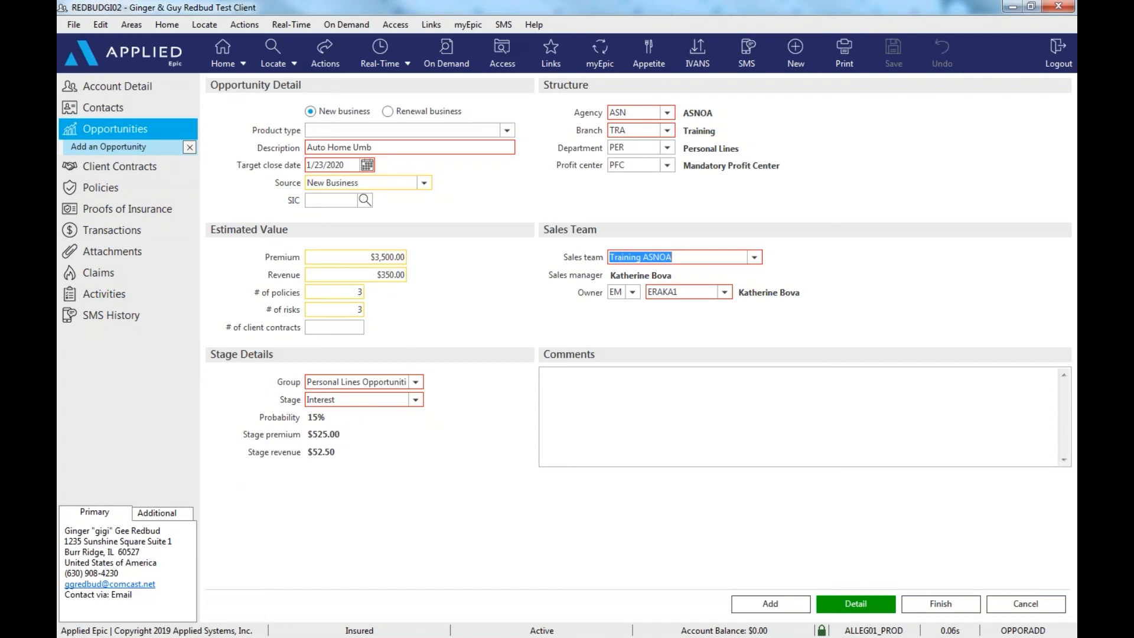
# Reselect New Business as the opportunity's source and Personal Lines Opportunities as its stage group
pyautogui.click(424, 184)
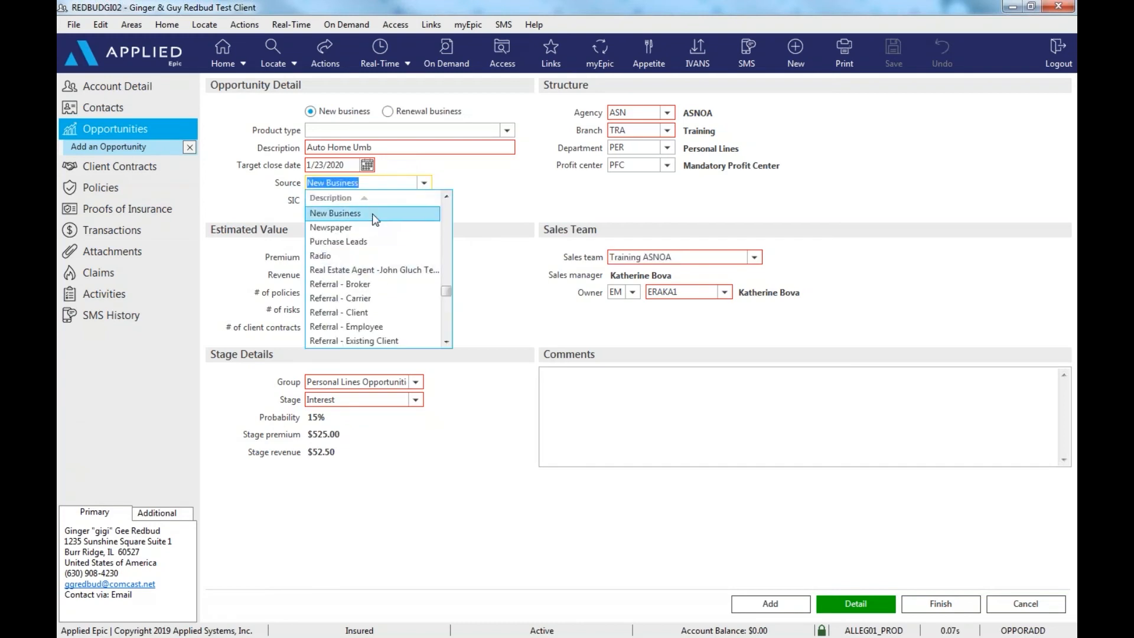
pyautogui.click(373, 214)
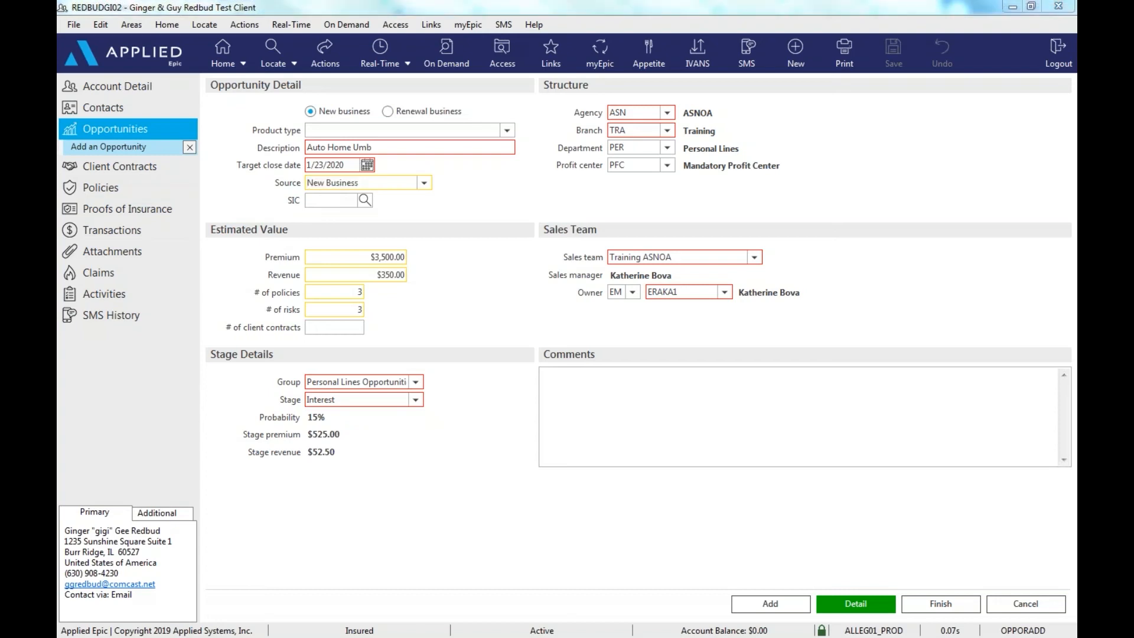
pyautogui.click(416, 383)
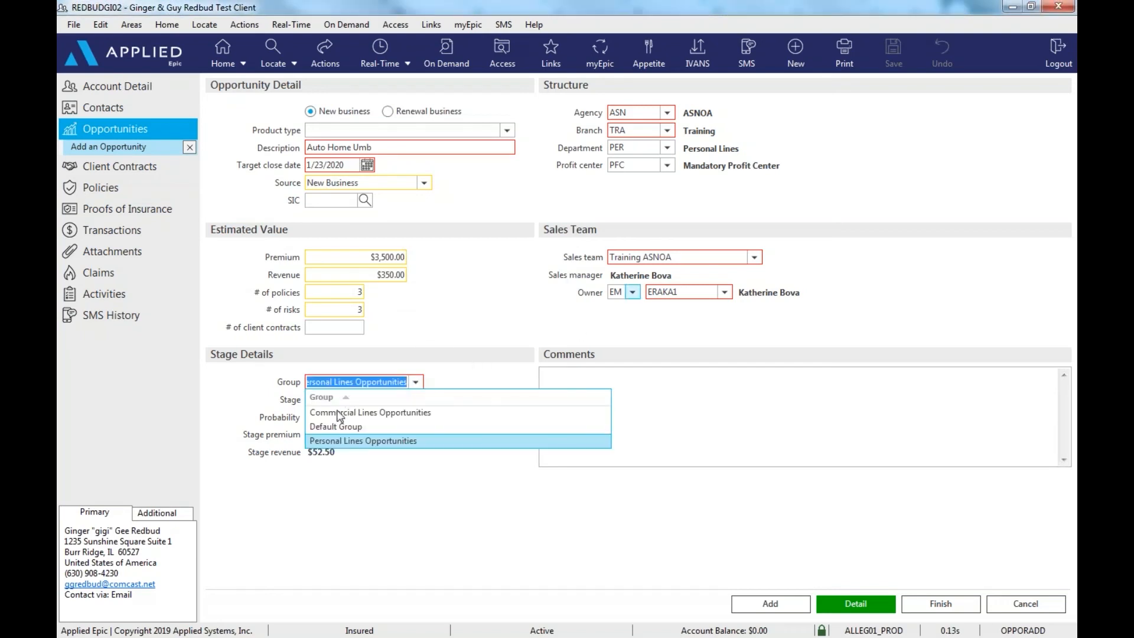
pyautogui.click(396, 443)
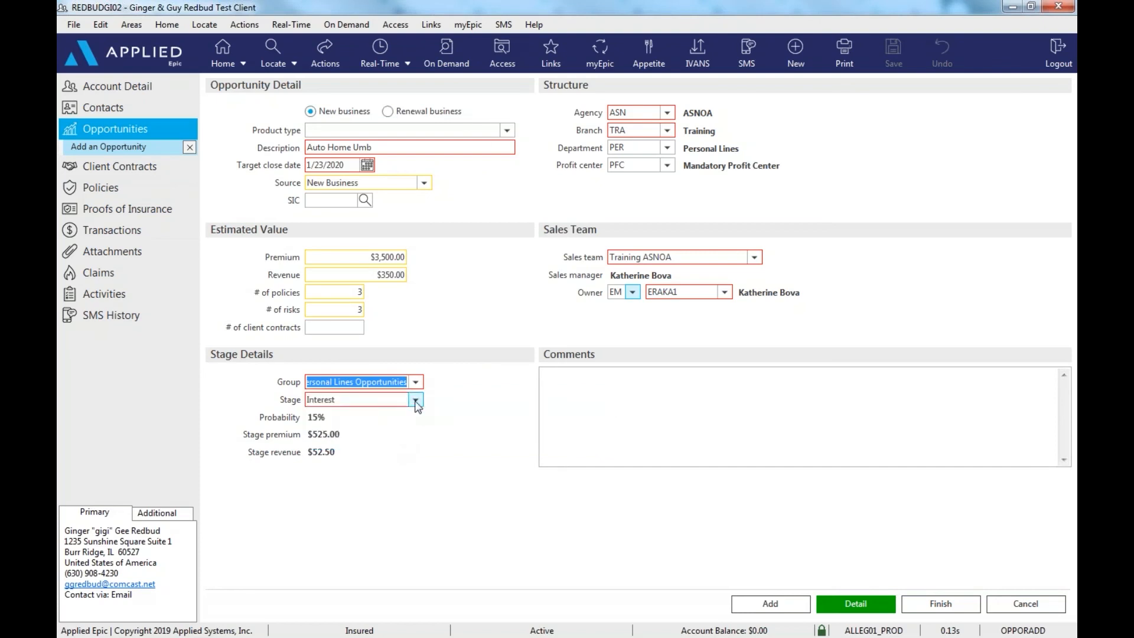
# Compare the stages and probabilities of the Personal Lines, Default and Commercial Lines groups by switching the opportunity's stage group
pyautogui.click(415, 401)
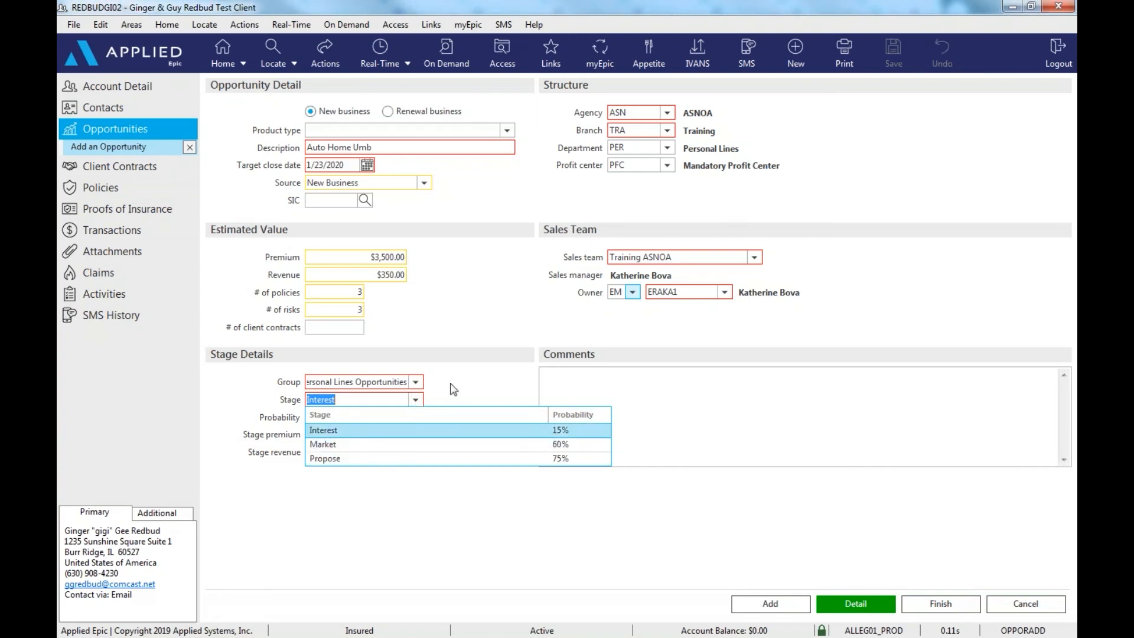
pyautogui.click(447, 388)
pyautogui.click(415, 383)
pyautogui.click(379, 427)
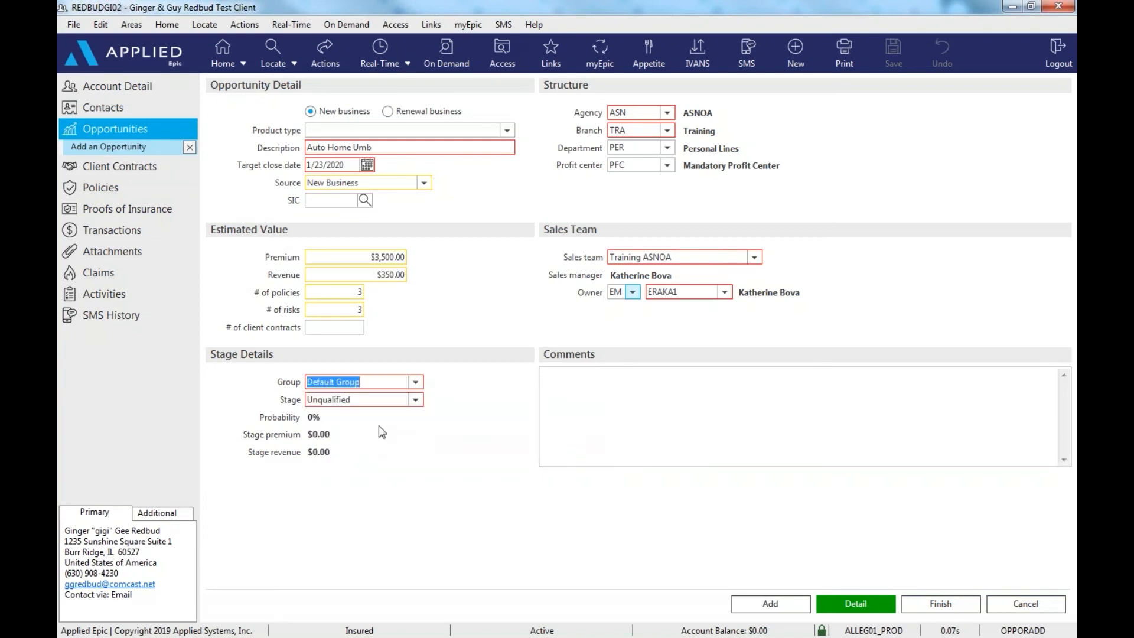
pyautogui.click(416, 400)
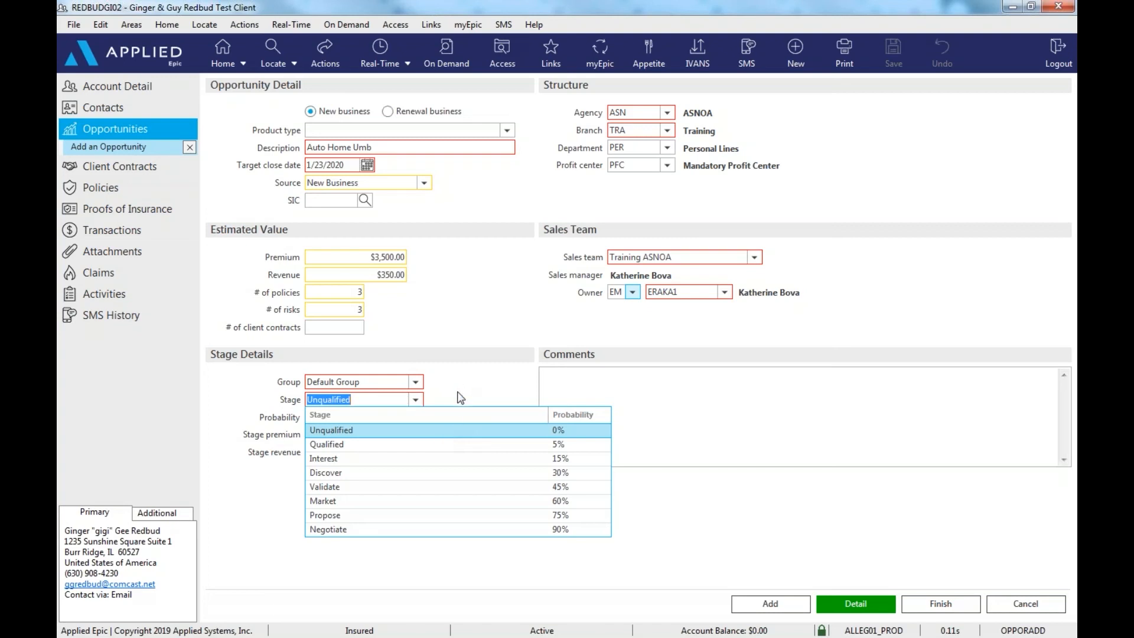
pyautogui.click(444, 432)
pyautogui.click(413, 383)
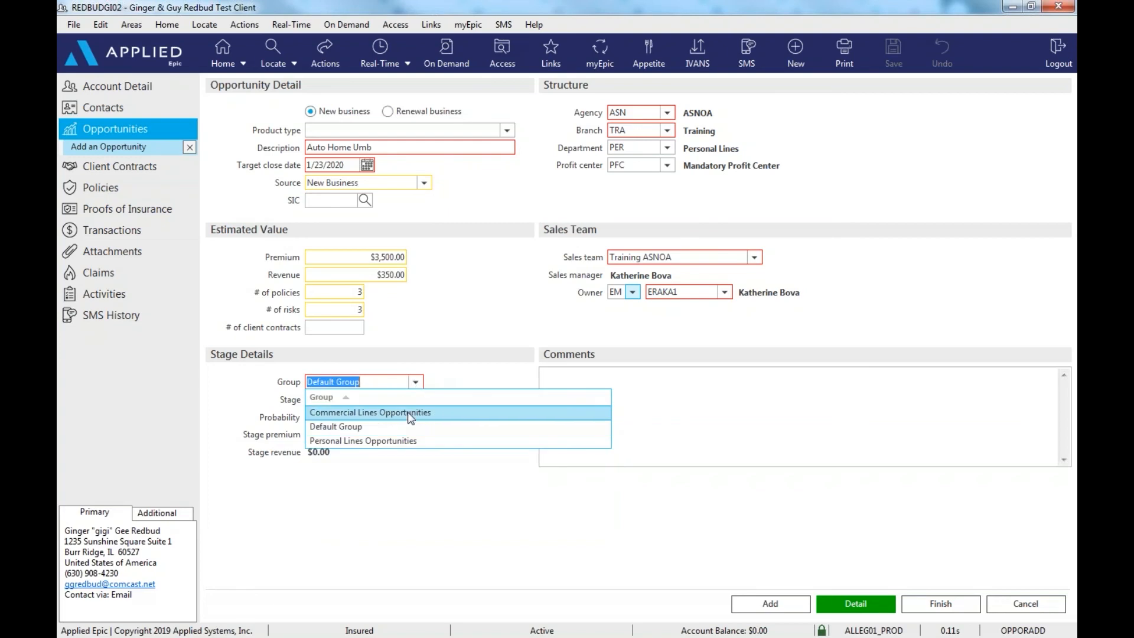
pyautogui.click(407, 413)
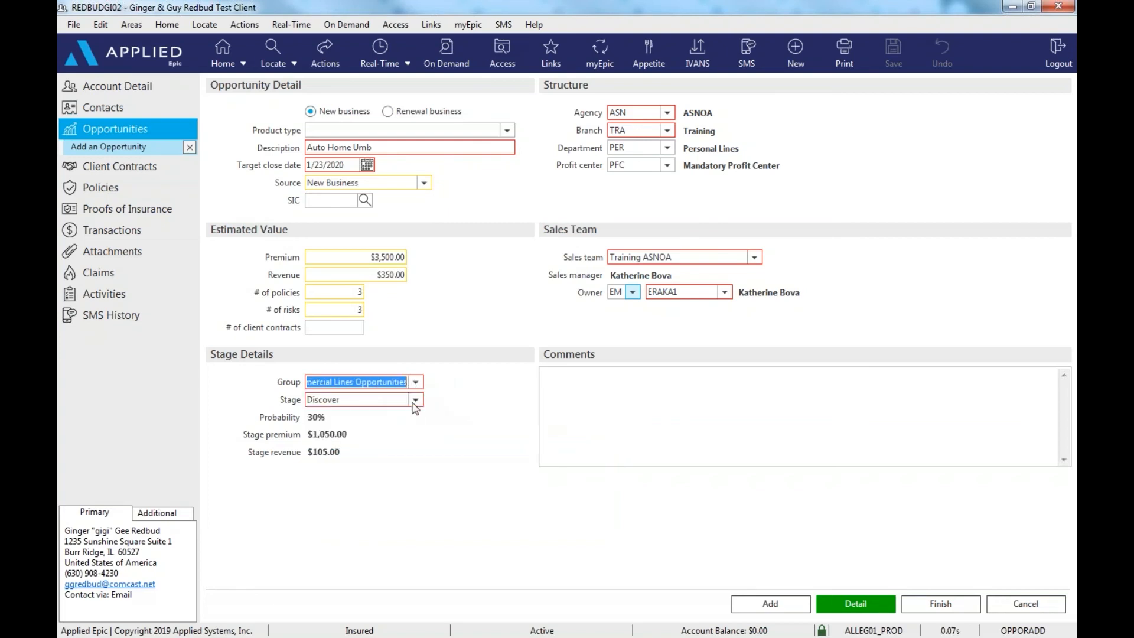
pyautogui.click(416, 402)
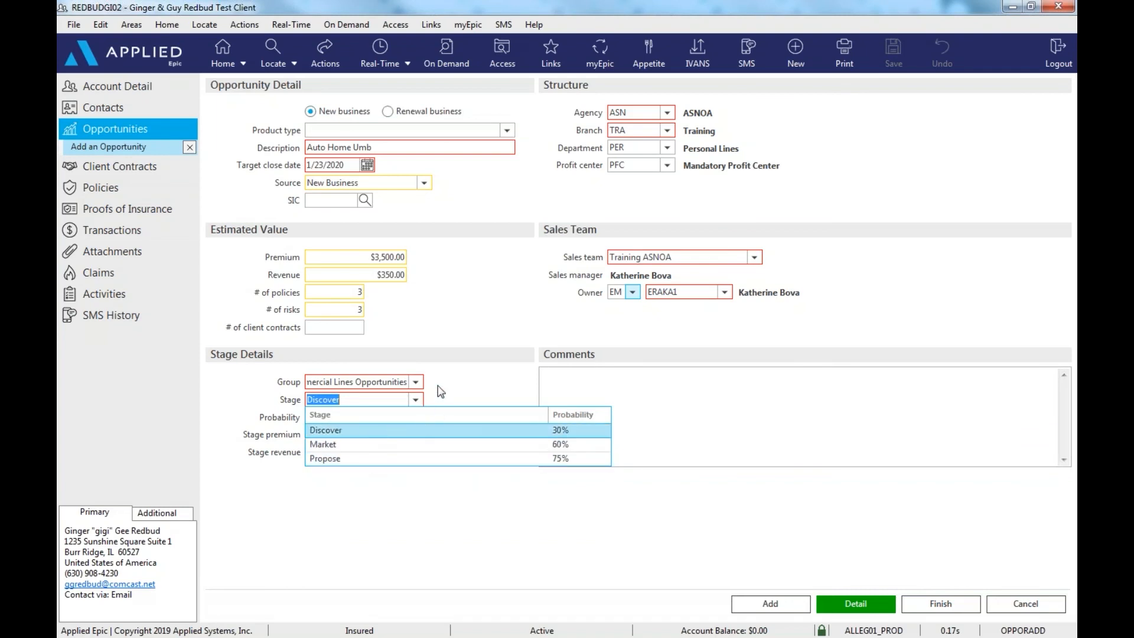
pyautogui.click(407, 430)
# Recheck the stage lists of Personal Lines Opportunities and of the Default Group
pyautogui.click(416, 383)
pyautogui.click(402, 442)
pyautogui.click(416, 400)
pyautogui.click(475, 386)
pyautogui.click(418, 384)
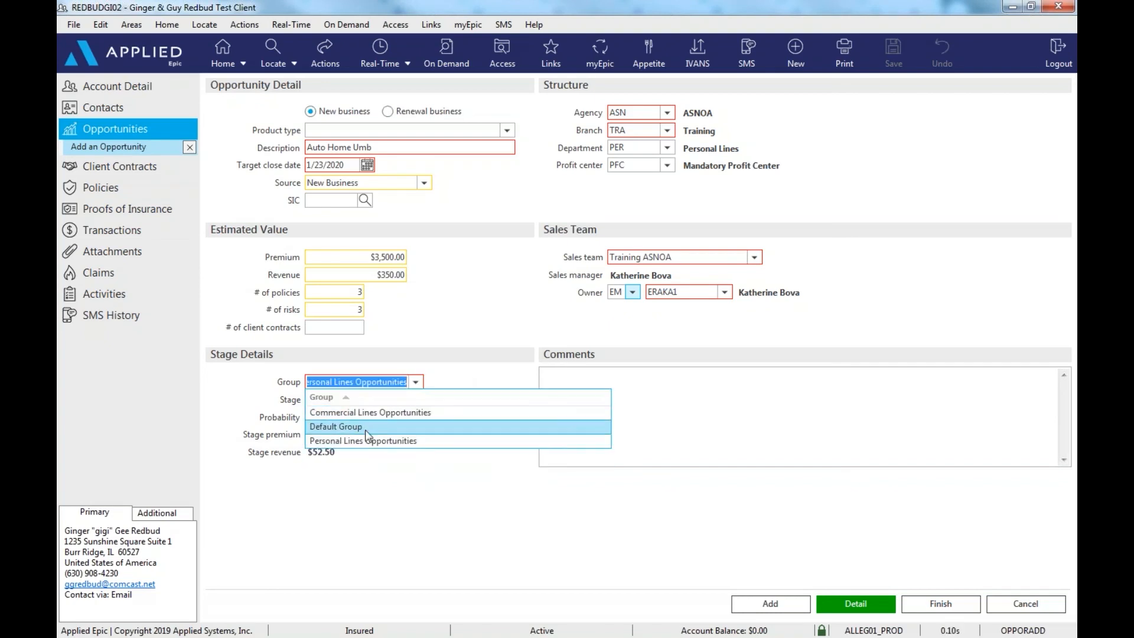
pyautogui.click(365, 428)
pyautogui.click(416, 400)
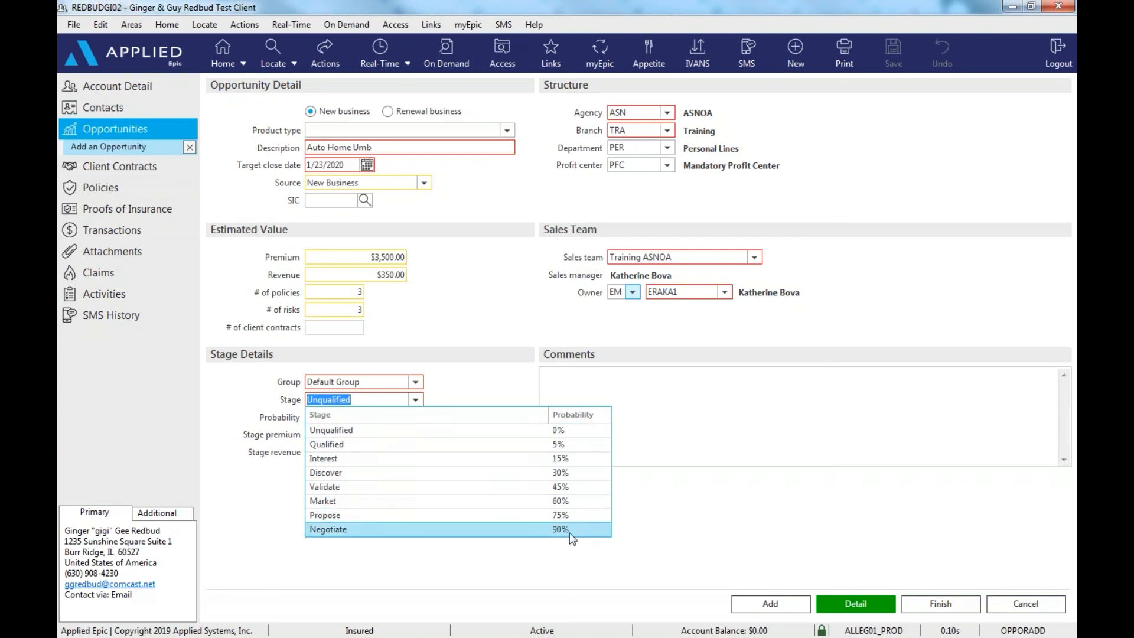
pyautogui.click(449, 387)
# Set the stage group to Personal Lines Opportunities and add the comment "We are competing with State Farm"
pyautogui.click(416, 383)
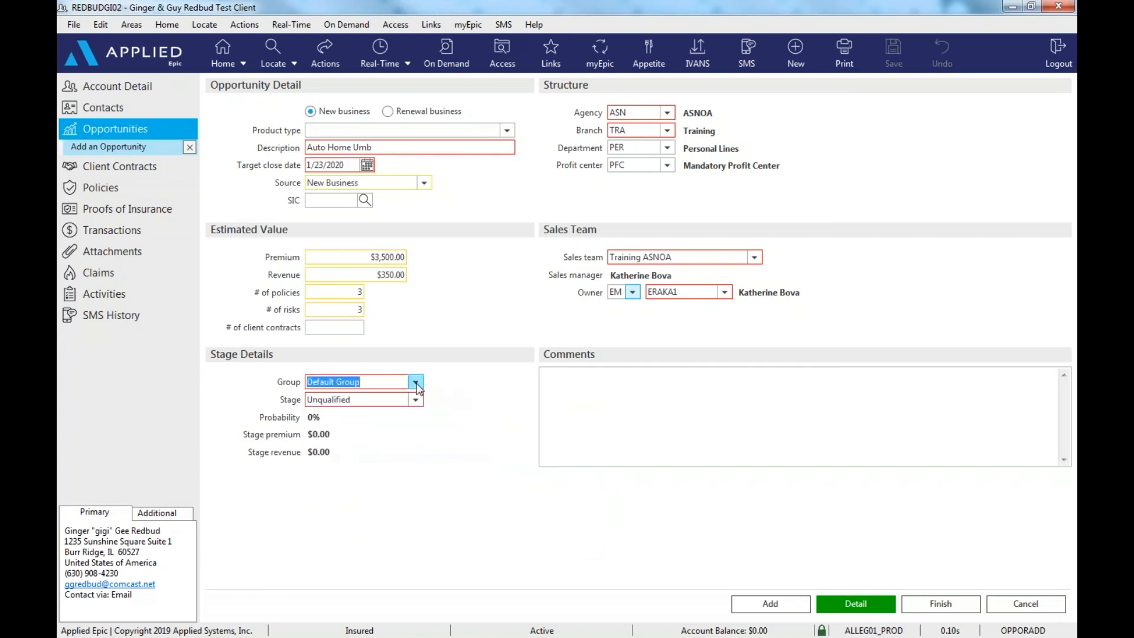
pyautogui.click(416, 441)
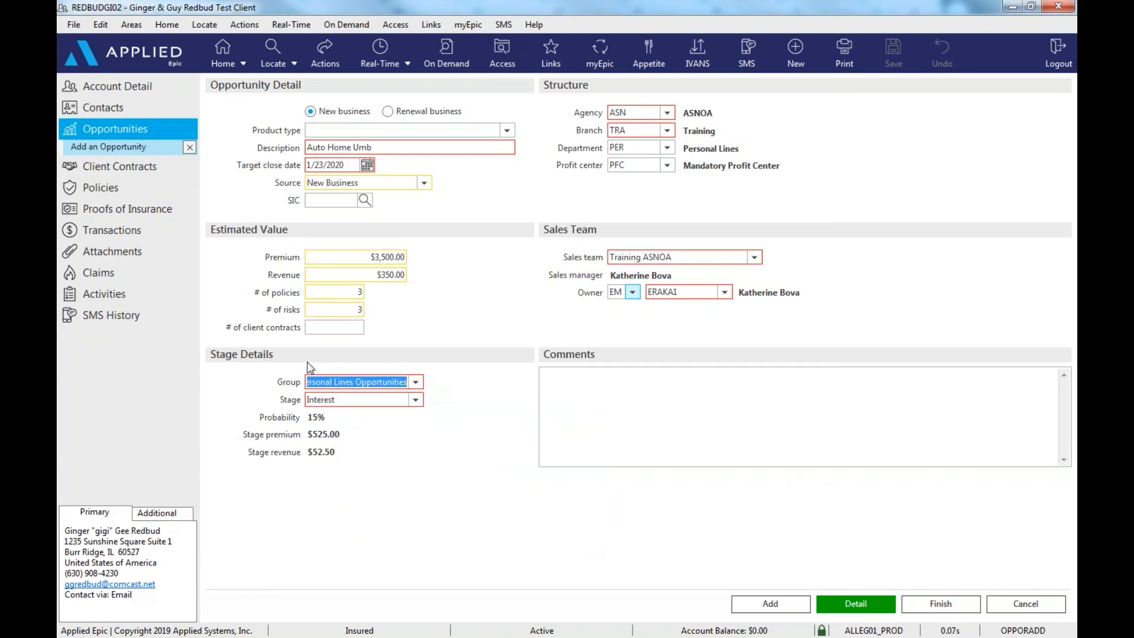
pyautogui.click(566, 379)
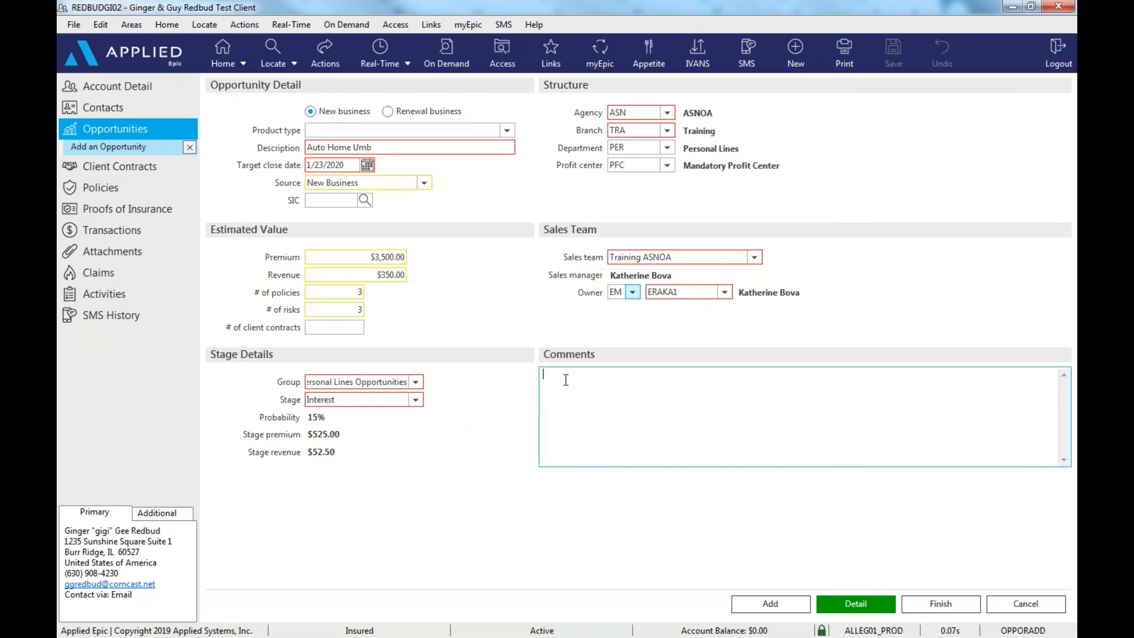
pyautogui.write('We are competing with State Farm')
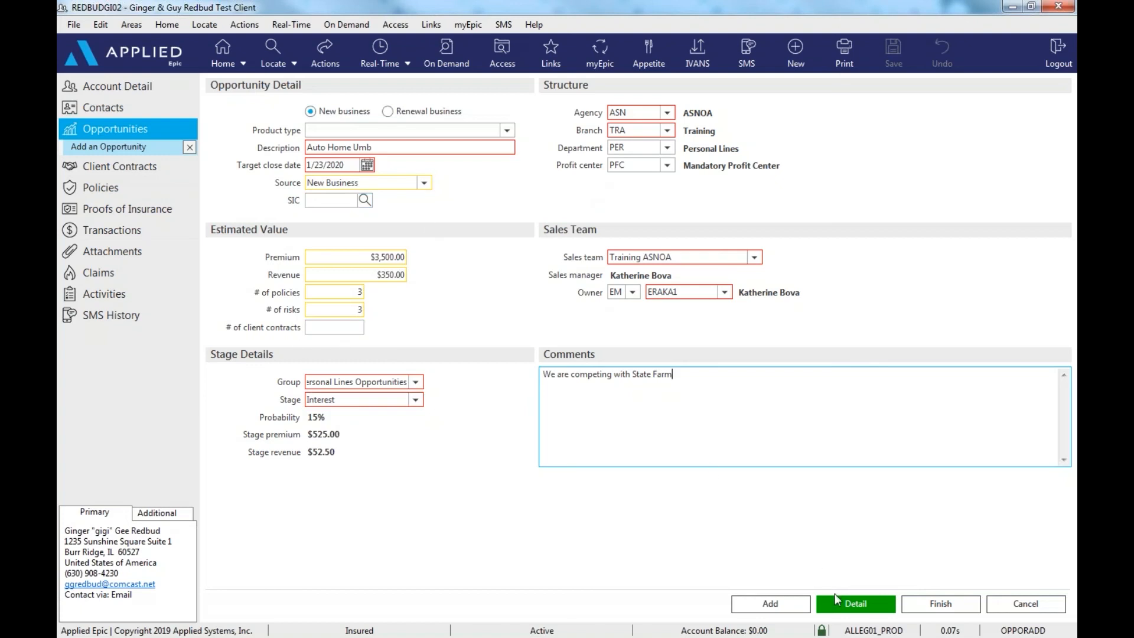
# Set the target close date to 1/21/2020, and finish the opportunity together with its AOP activity
pyautogui.click(367, 165)
pyautogui.click(361, 255)
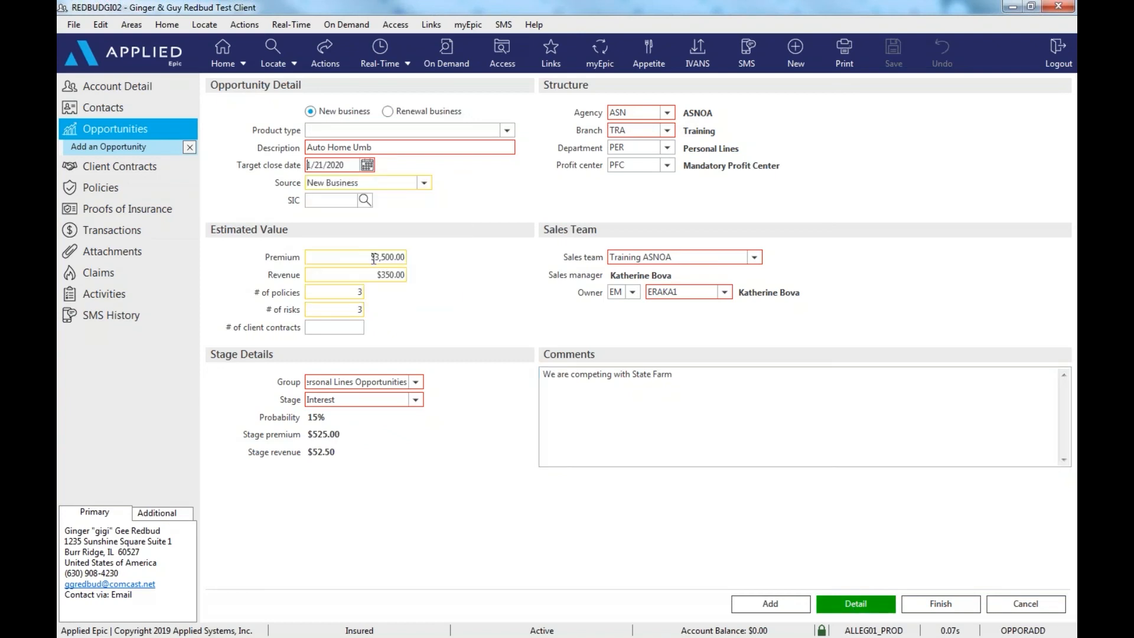
pyautogui.click(930, 604)
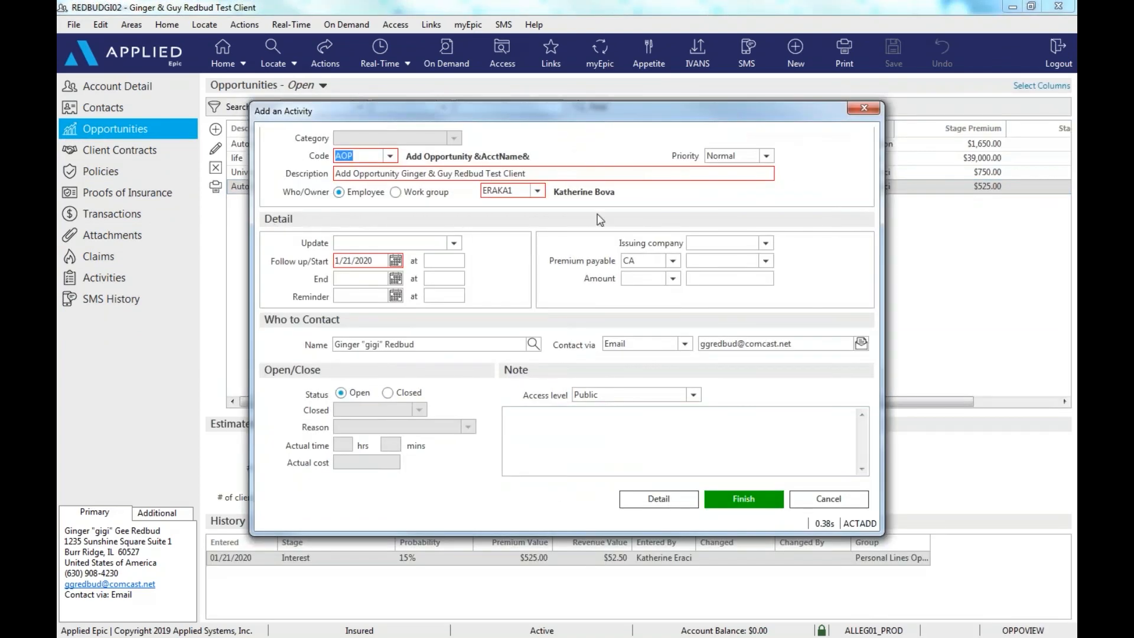
pyautogui.click(544, 424)
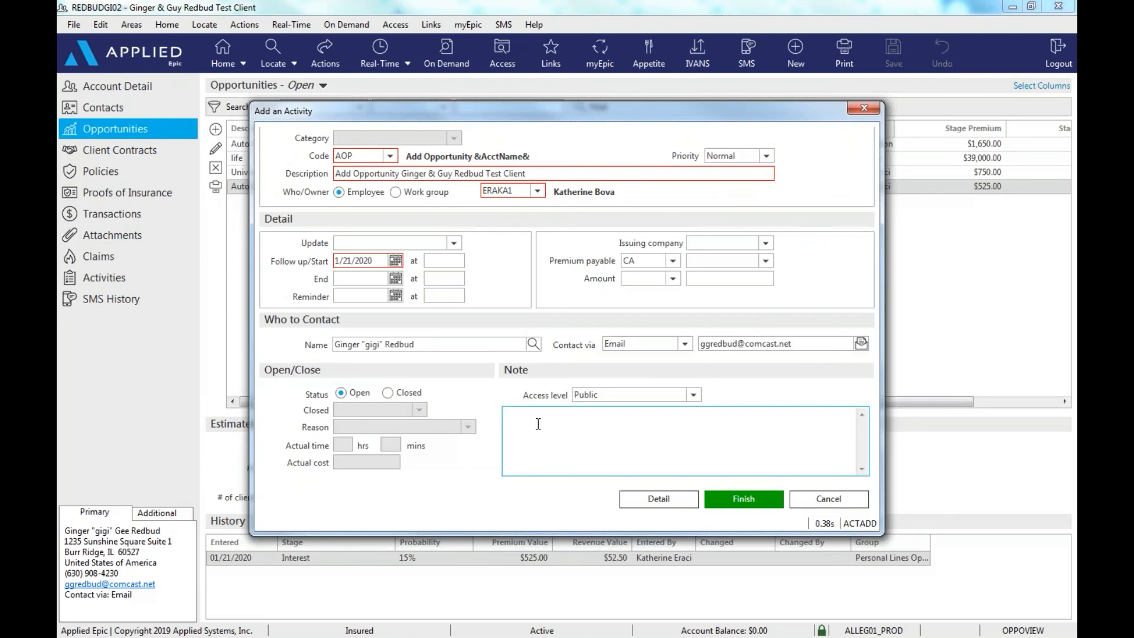
pyautogui.click(765, 506)
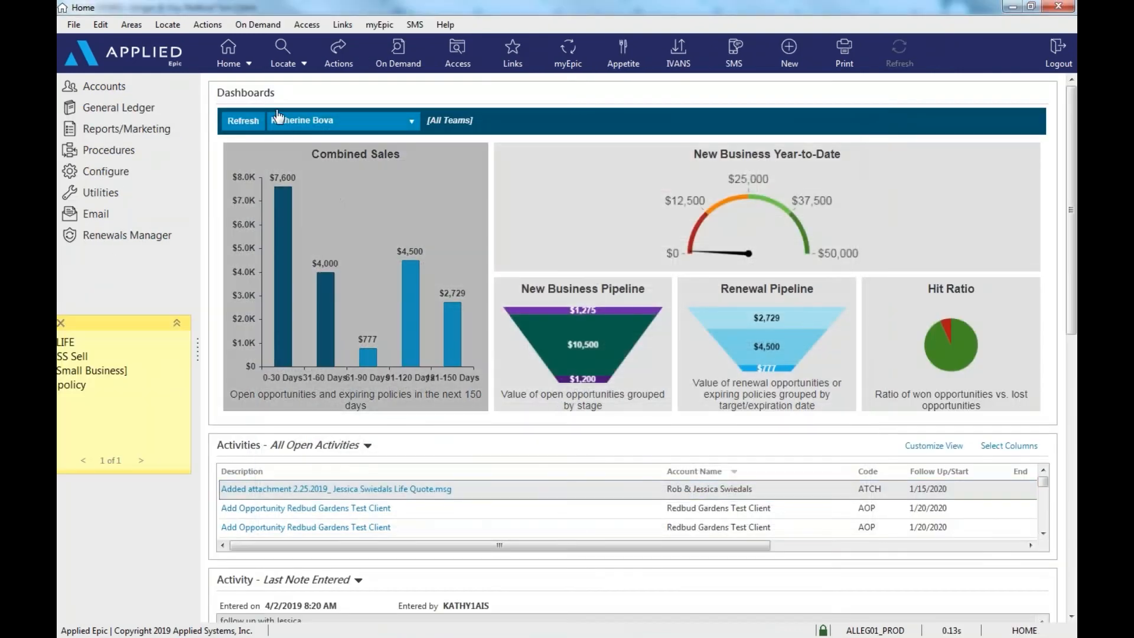
# Refresh the home dashboards and review the available columns of the Next 60 Days opportunities list
pyautogui.click(243, 124)
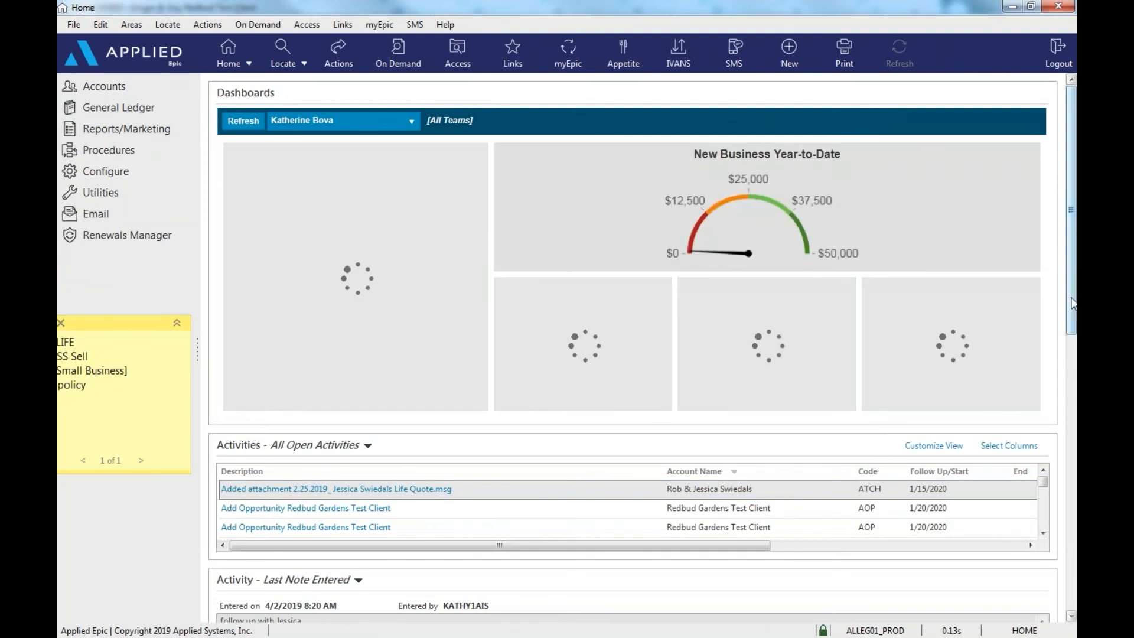
pyautogui.moveTo(617, 355)
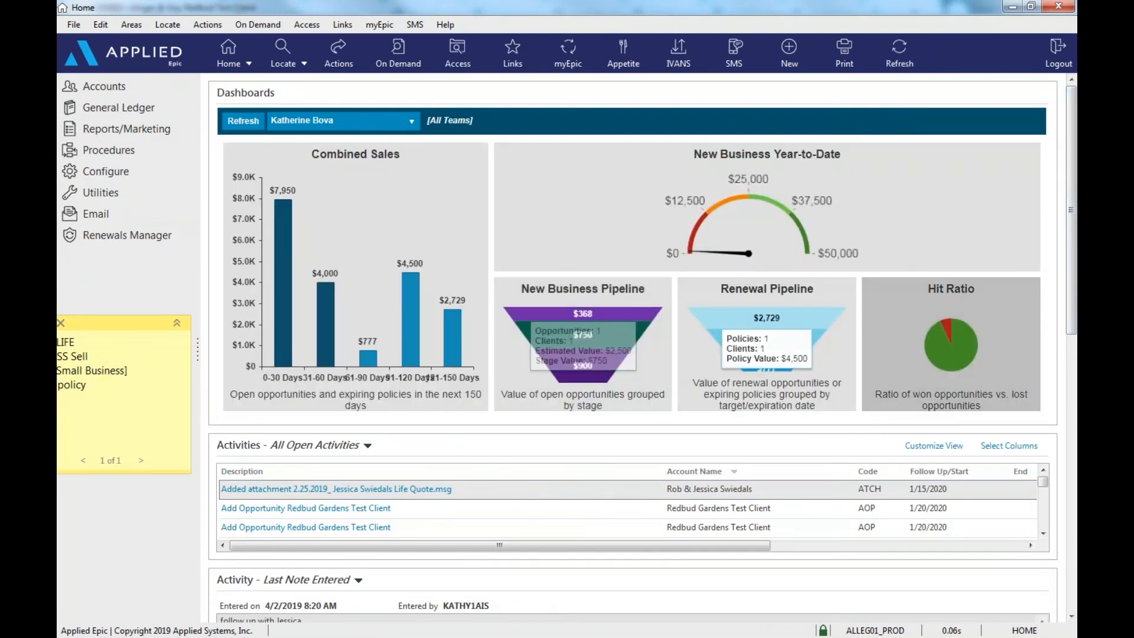
pyautogui.moveTo(1071, 318); pyautogui.dragTo(1061, 594)
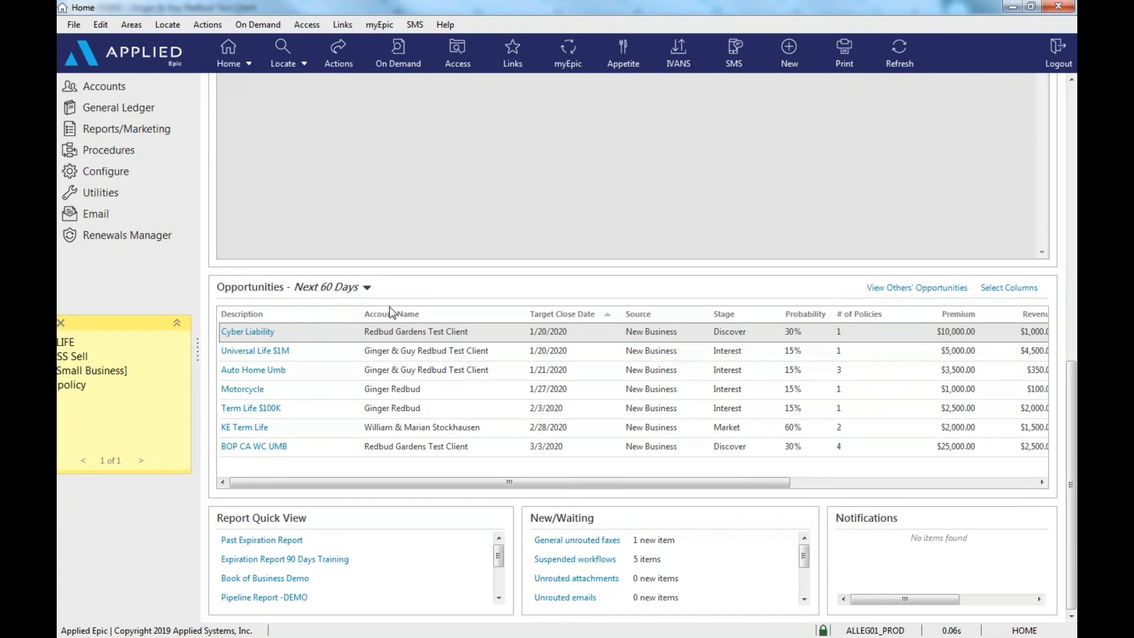
pyautogui.click(1005, 289)
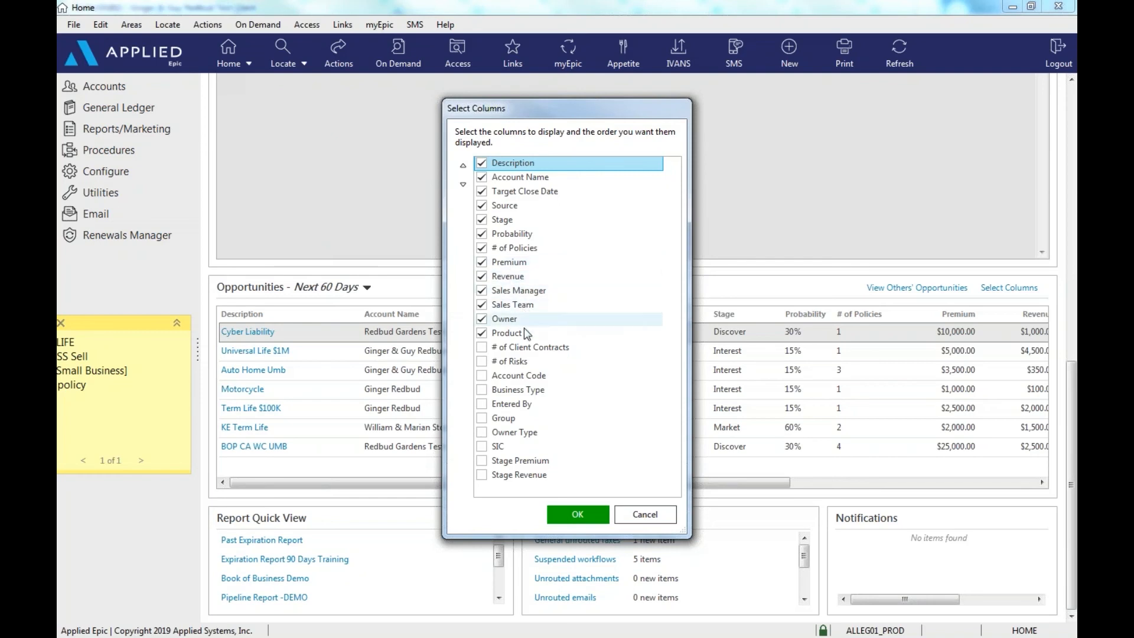
pyautogui.click(578, 515)
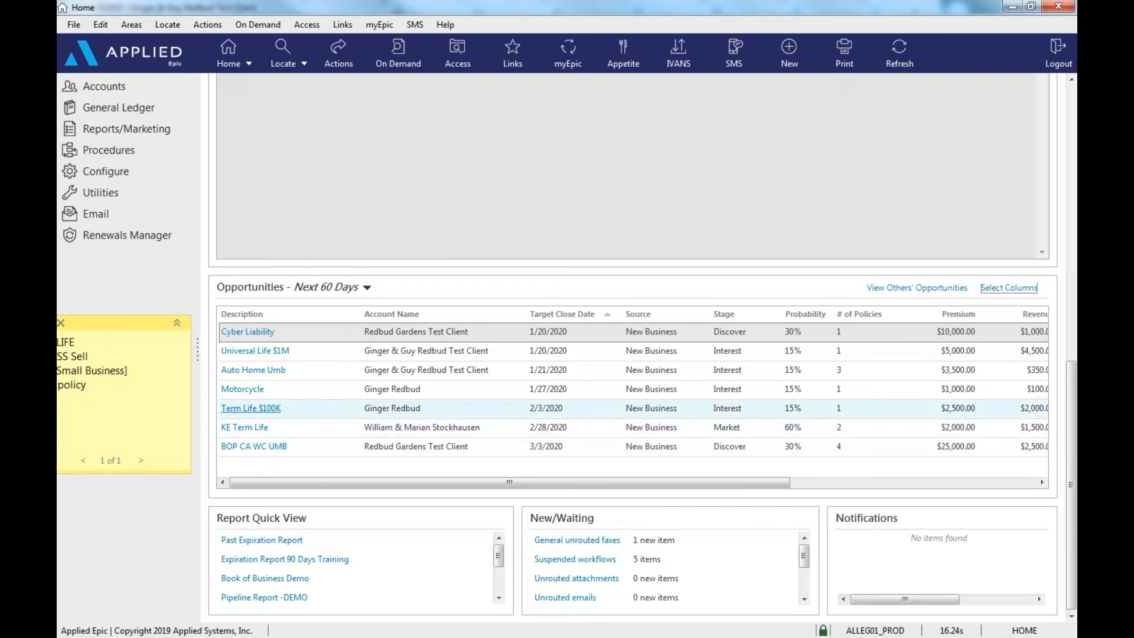
# Check the Auto Home Umb opportunity's detail from the home list, close it and return to the home page
pyautogui.click(250, 371)
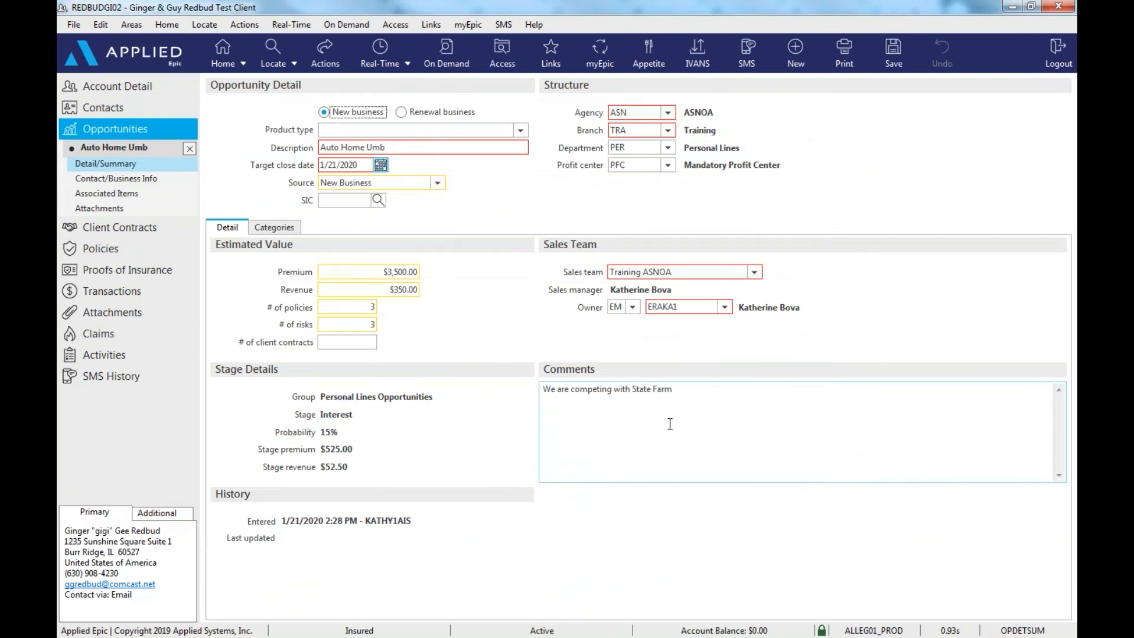
pyautogui.click(190, 147)
pyautogui.click(218, 58)
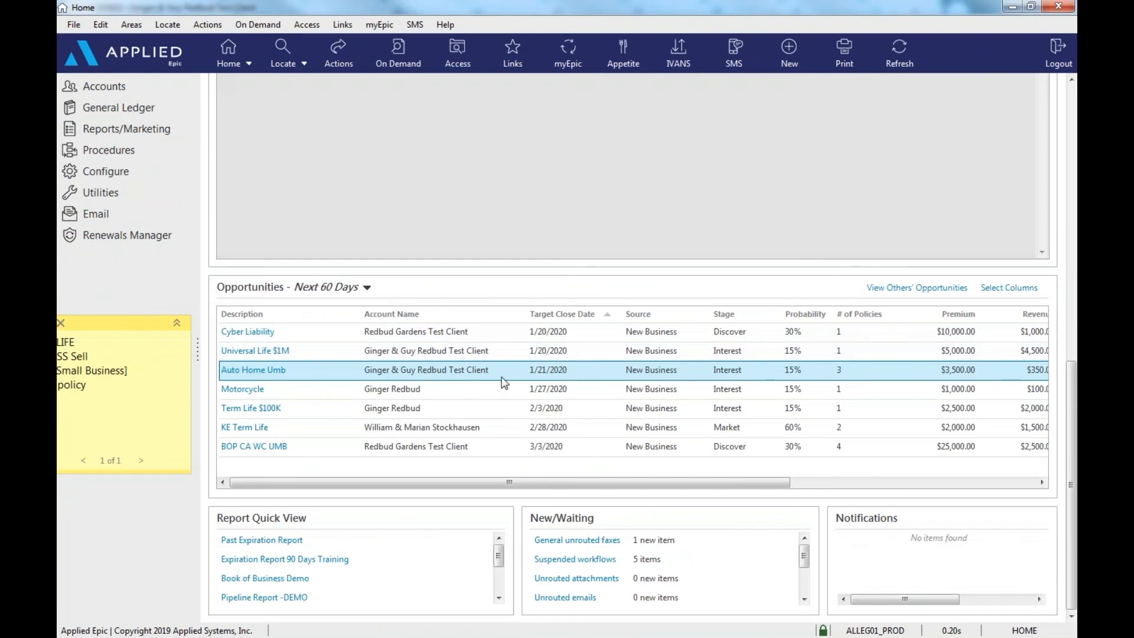
# Change the Auto Home Umb opportunity's stage to Market and finish its Change Opportunity Stage activity
pyautogui.rightClick(735, 377)
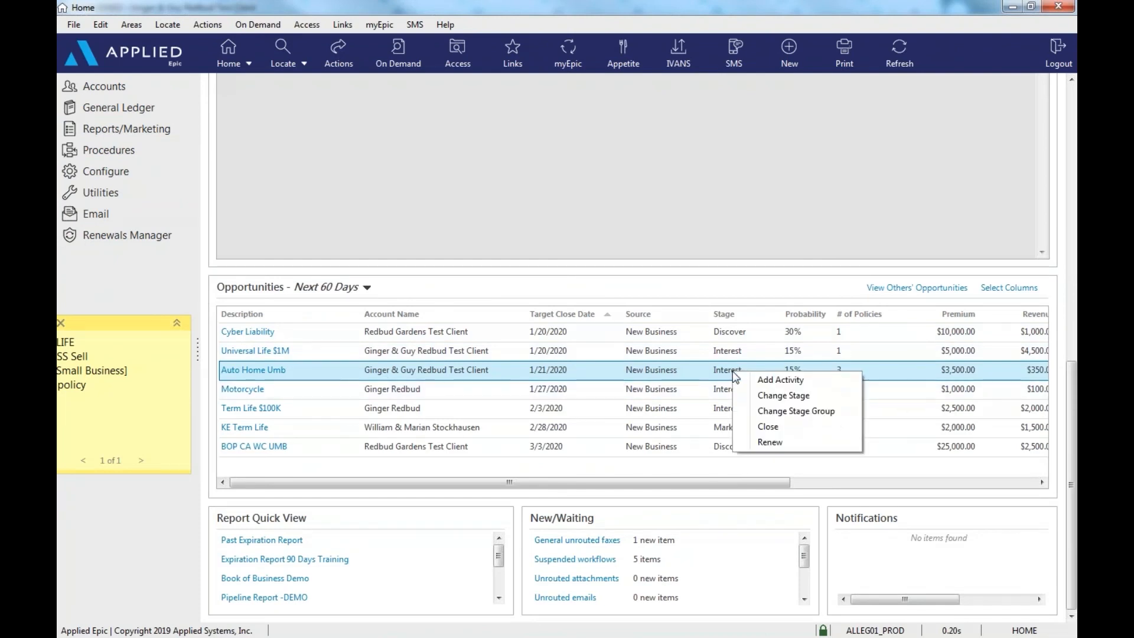
pyautogui.click(775, 396)
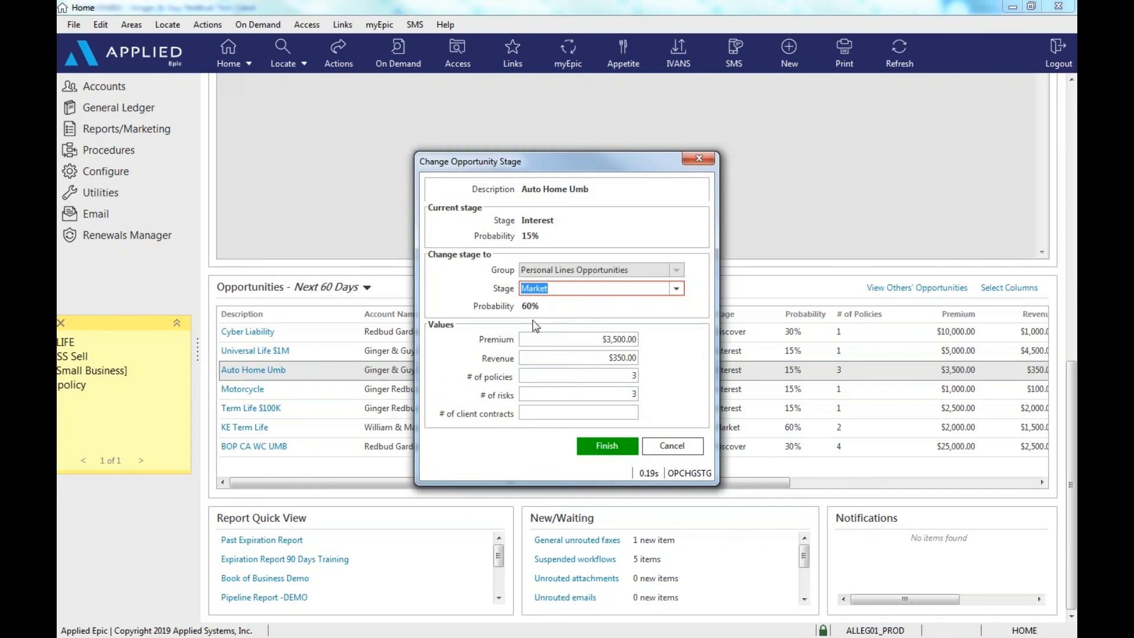
pyautogui.click(612, 445)
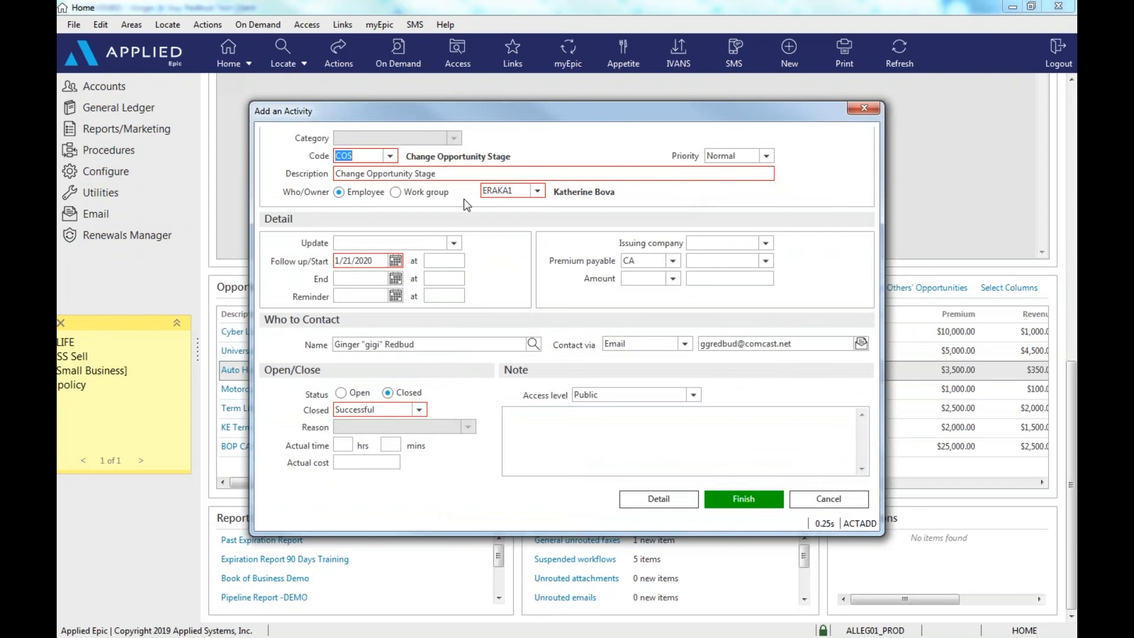
pyautogui.click(743, 499)
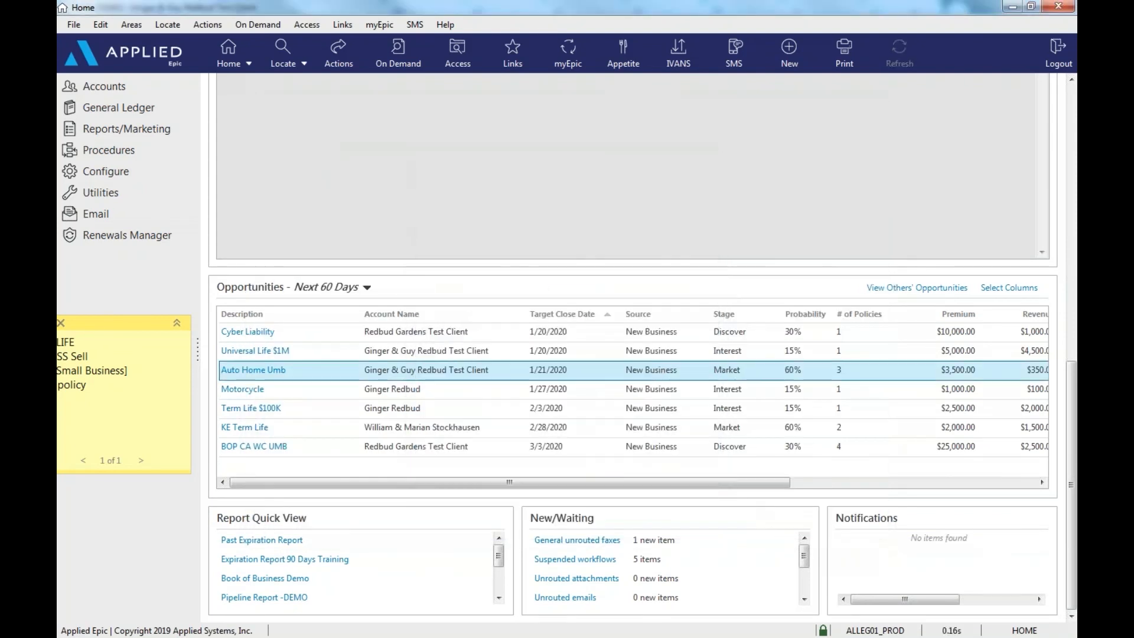
# Start closing the Auto Home Umb opportunity as Lost, with reason Couldn't get price in line and actual date 1/21/2020
pyautogui.rightClick(720, 378)
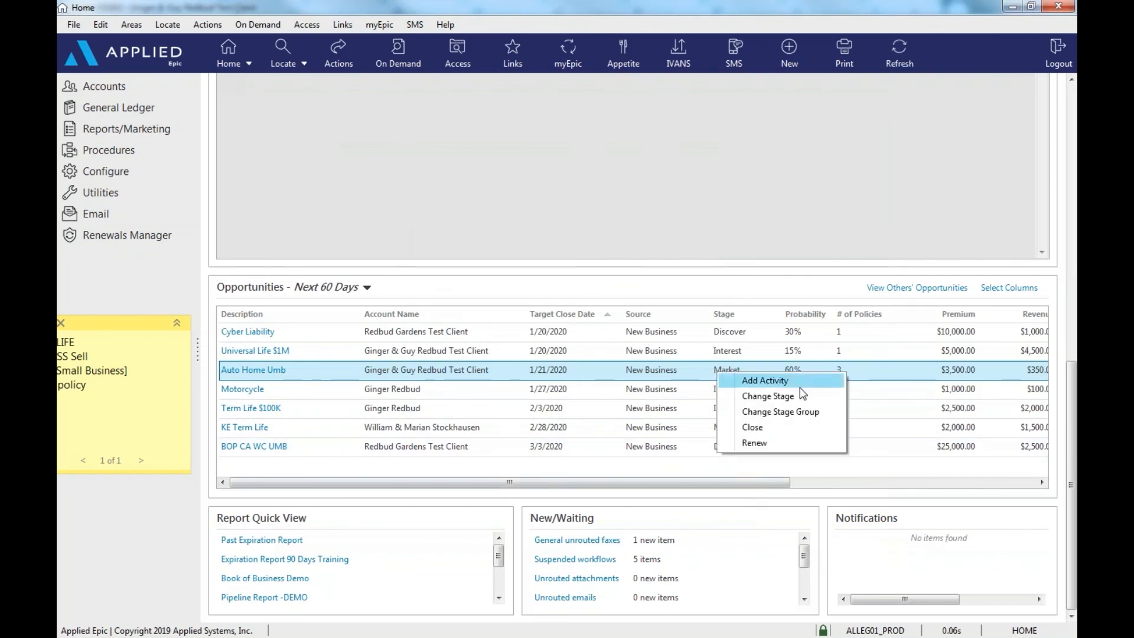
pyautogui.click(753, 428)
pyautogui.click(603, 237)
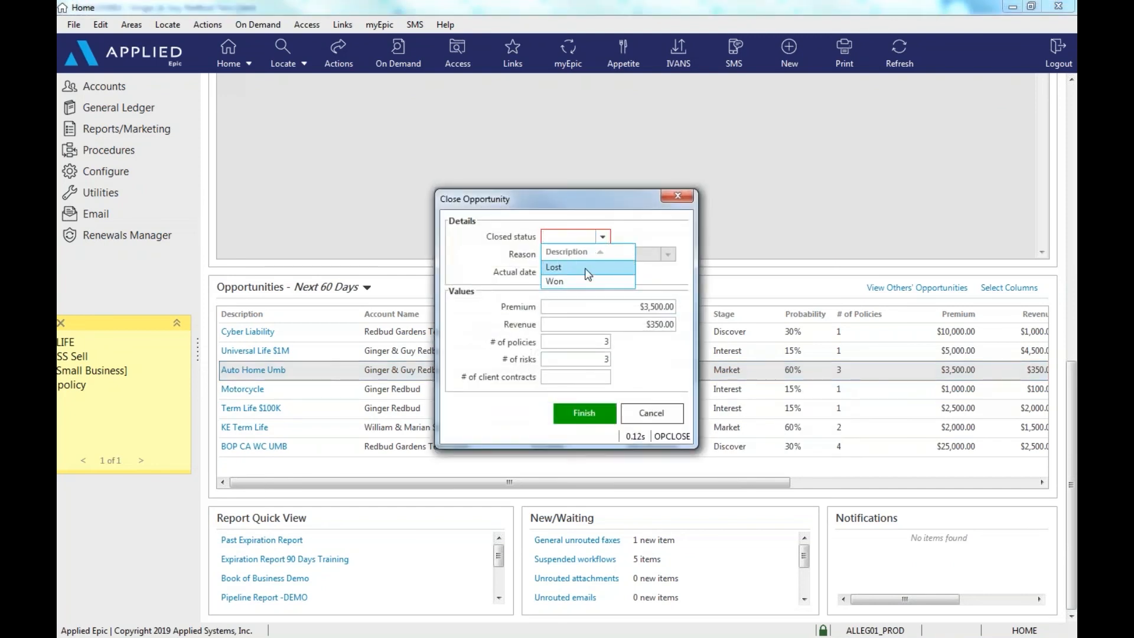
pyautogui.click(578, 270)
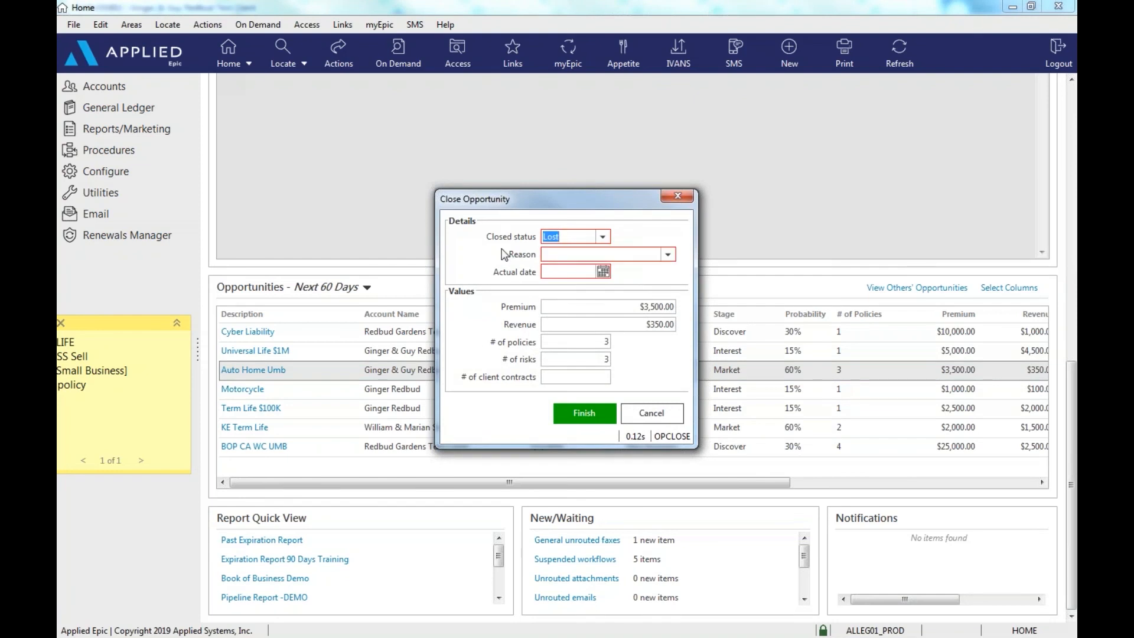
pyautogui.click(669, 256)
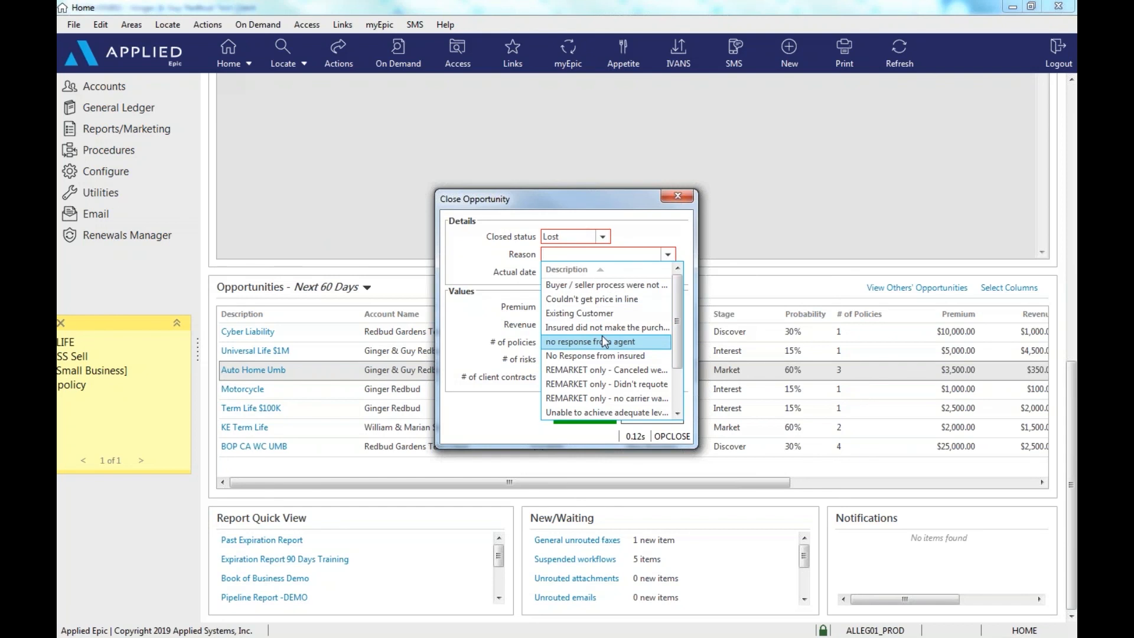
pyautogui.click(595, 301)
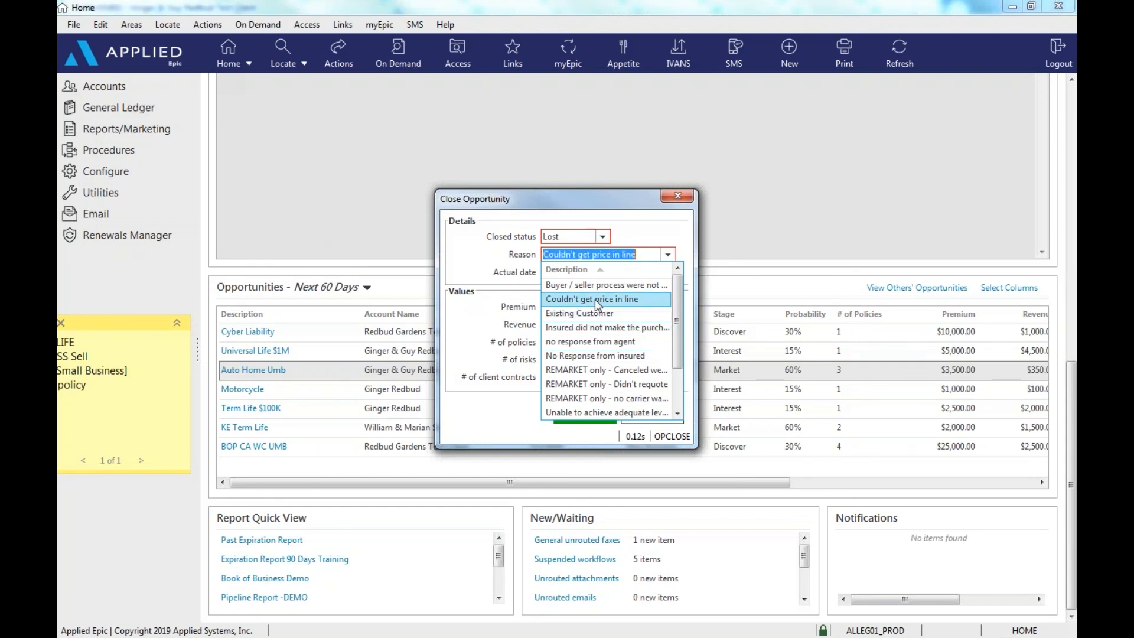
pyautogui.click(603, 271)
pyautogui.click(597, 362)
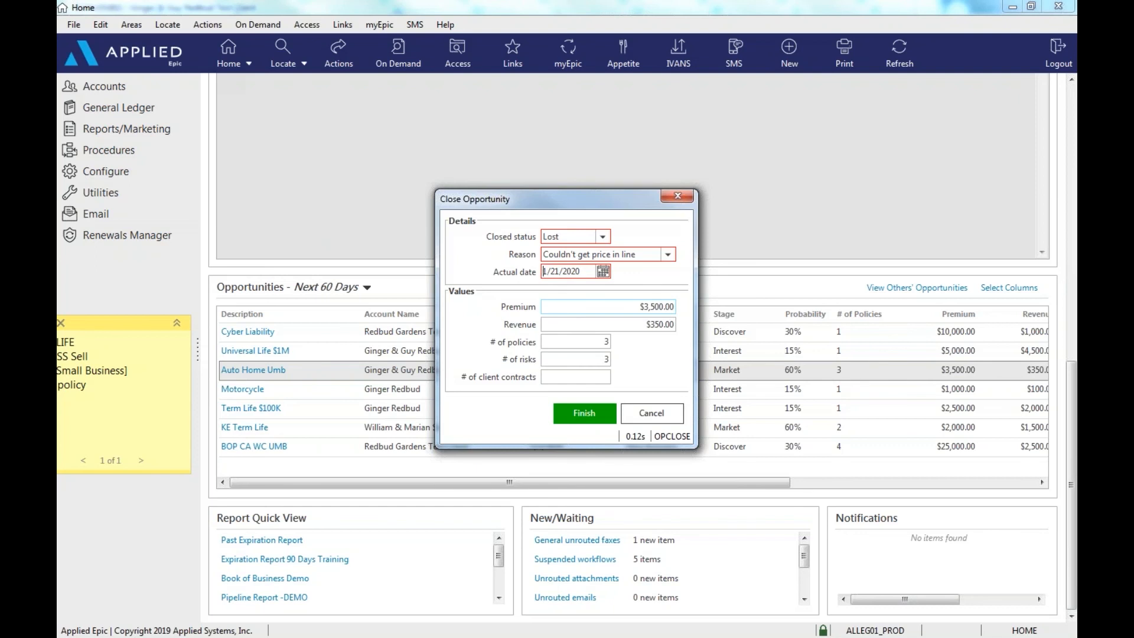
# Change the closed status to Won, set the premium to $4,000 and revenue to $400, and finish closing the opportunity
pyautogui.click(602, 236)
pyautogui.click(581, 282)
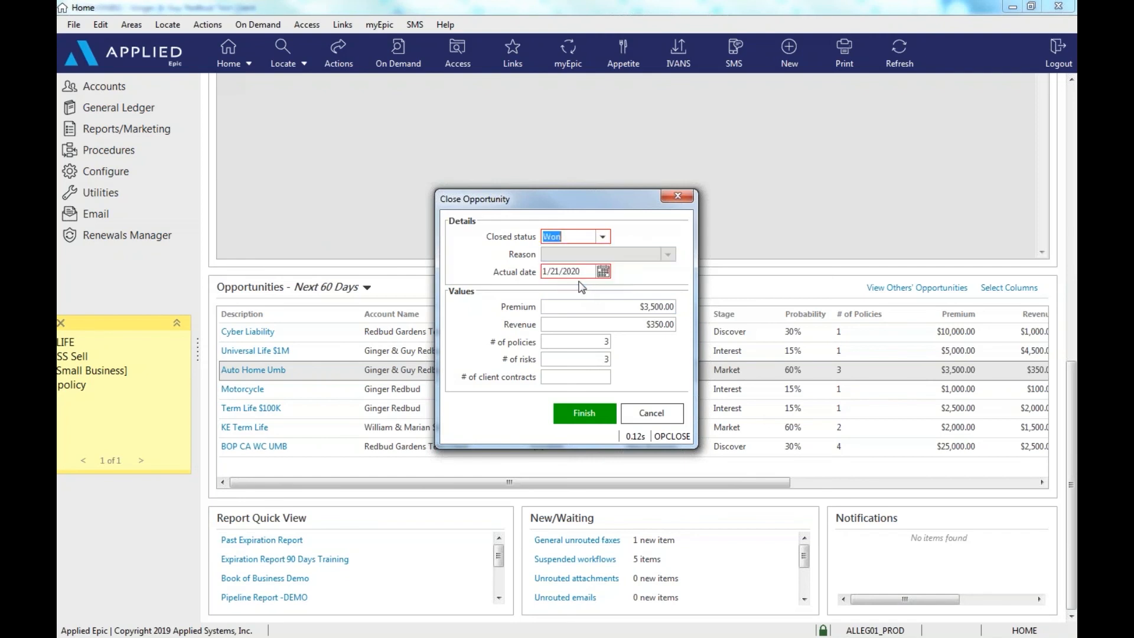
pyautogui.click(586, 272)
pyautogui.click(585, 307)
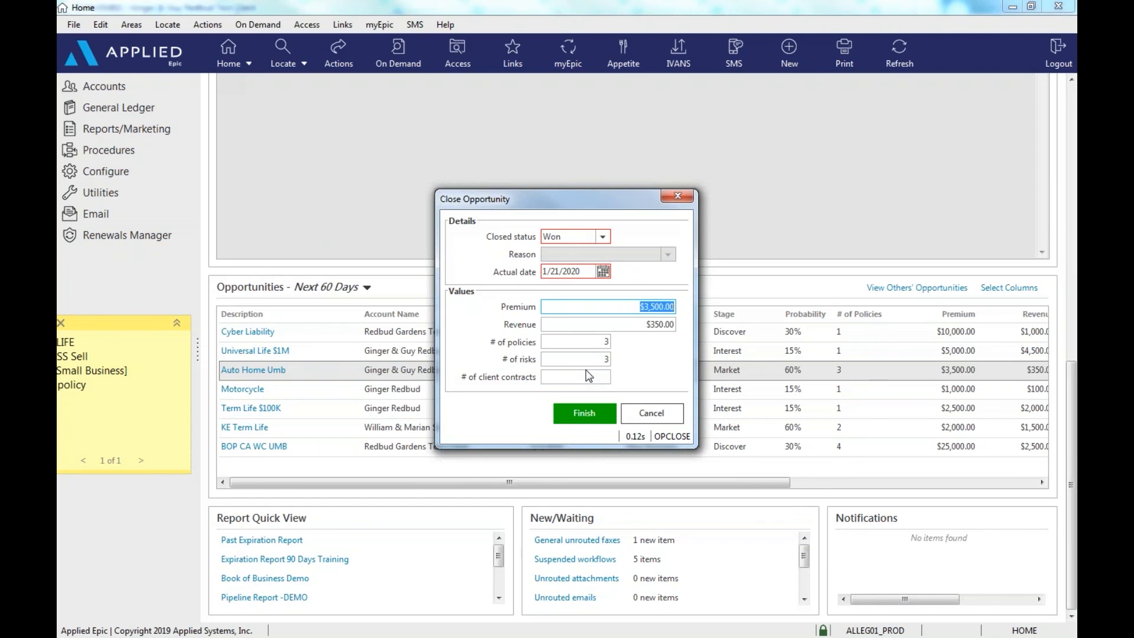
pyautogui.write('$4,000')
pyautogui.press('Tab')
pyautogui.write('$400')
pyautogui.press('Tab')
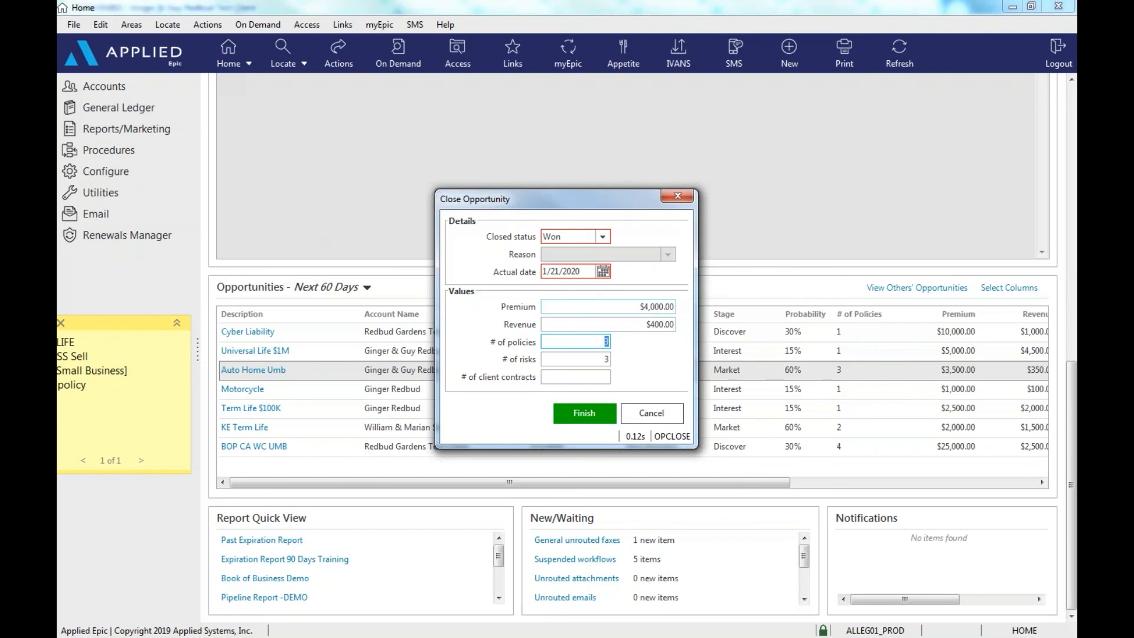
pyautogui.click(610, 306)
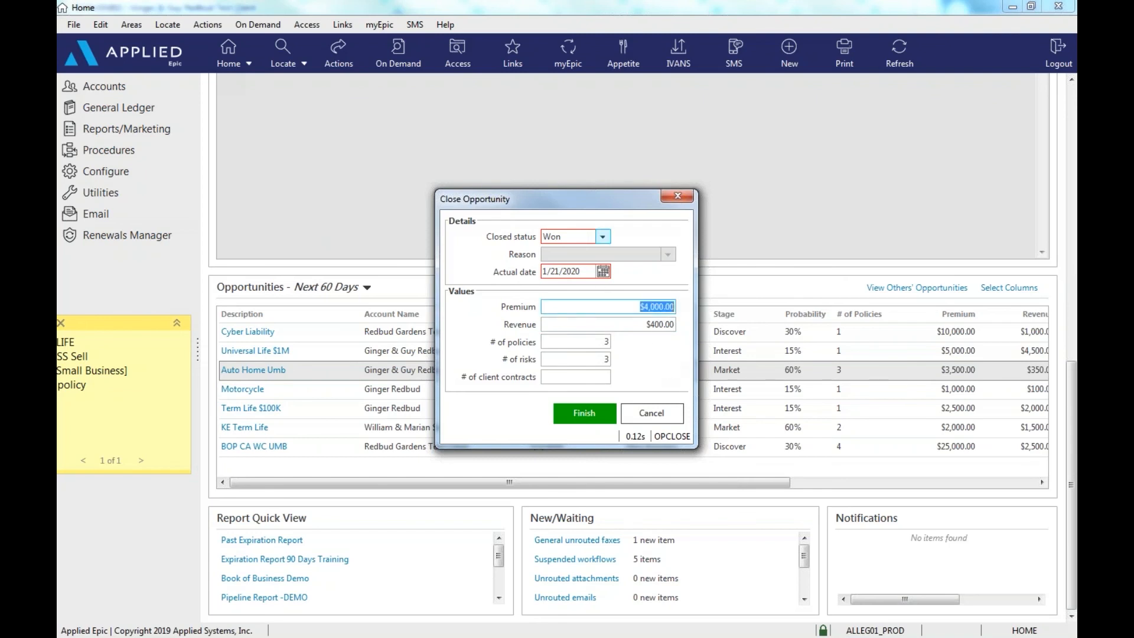
pyautogui.click(584, 417)
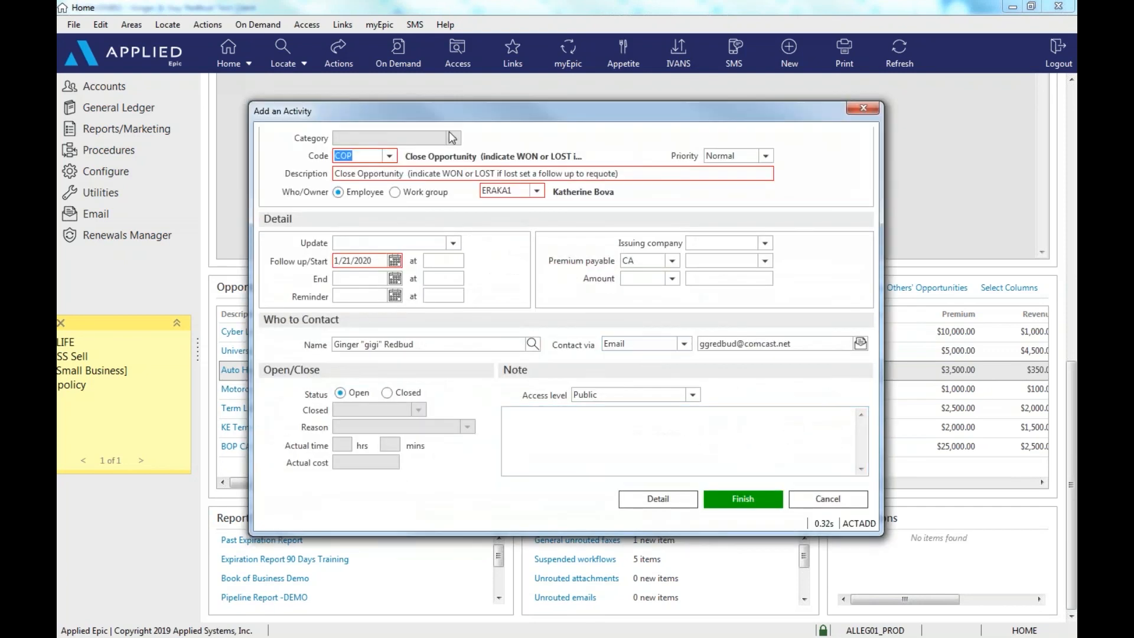
# Replace the bracketed hint in the close activity's description so it reads Close Opportunity WON
pyautogui.click(465, 172)
pyautogui.moveTo(465, 172); pyautogui.dragTo(620, 173)
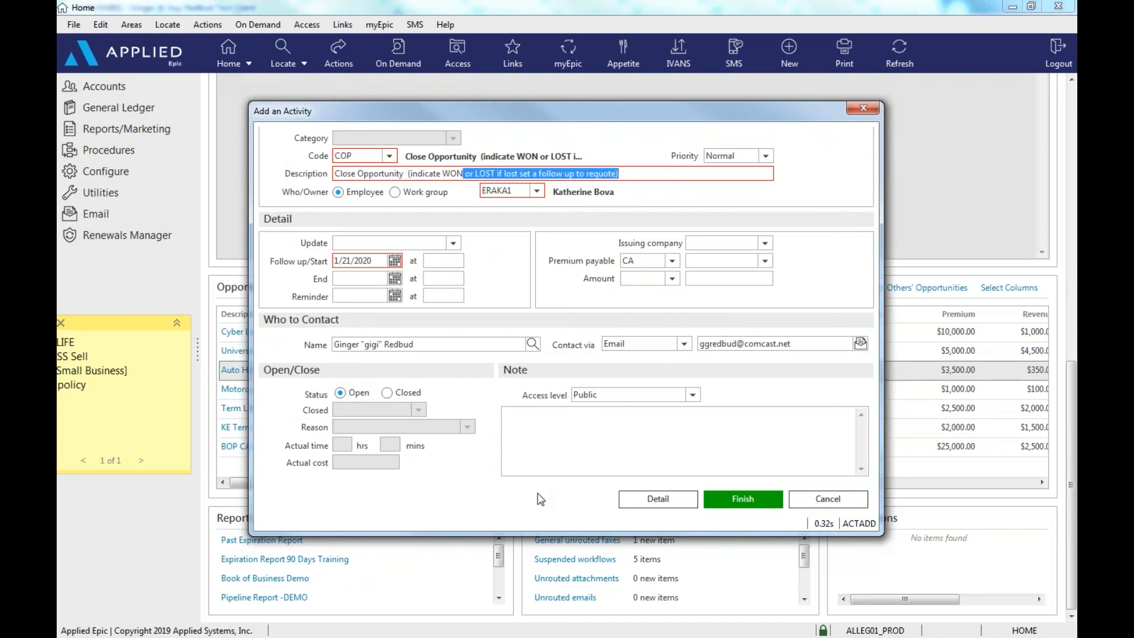
pyautogui.doubleClick(468, 174)
pyautogui.moveTo(466, 177); pyautogui.dragTo(444, 175)
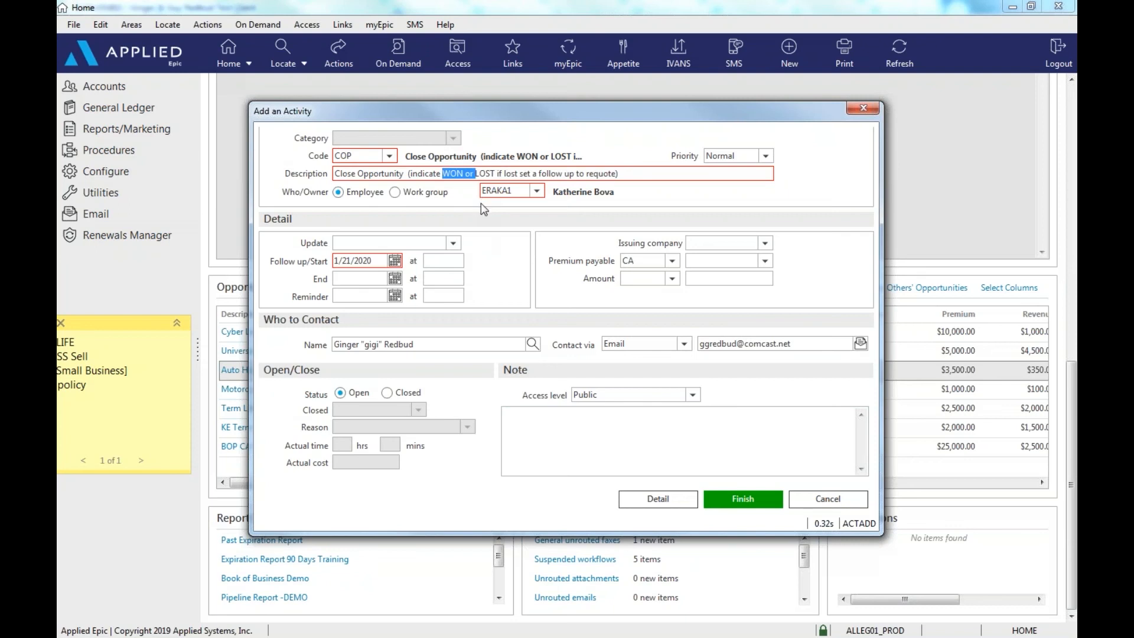
pyautogui.moveTo(630, 174); pyautogui.dragTo(408, 167)
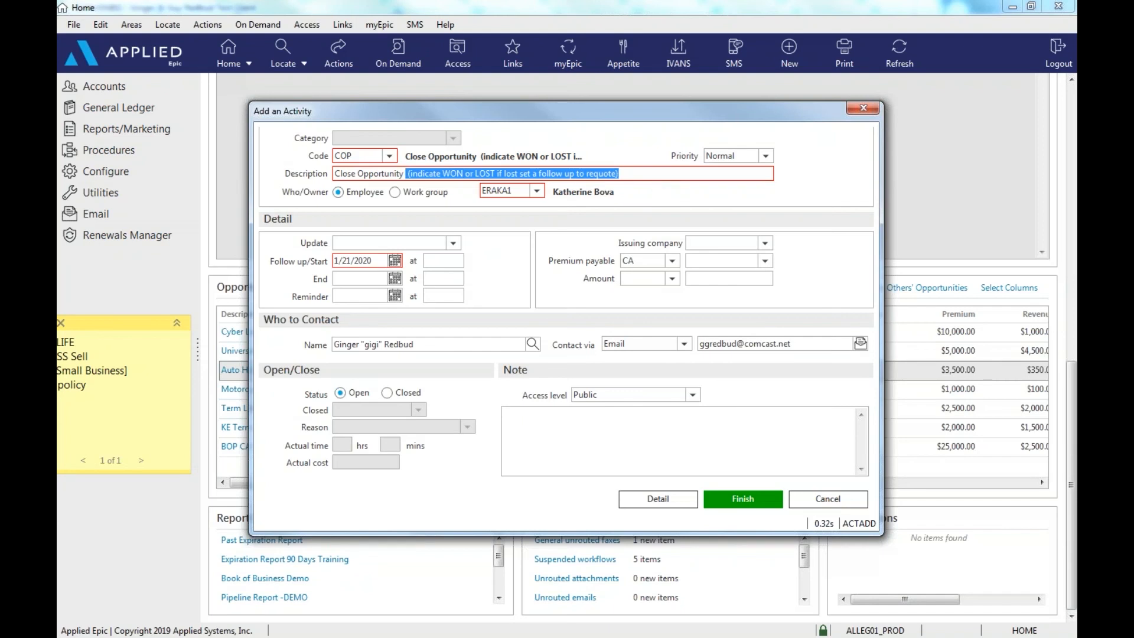
pyautogui.write('WON')
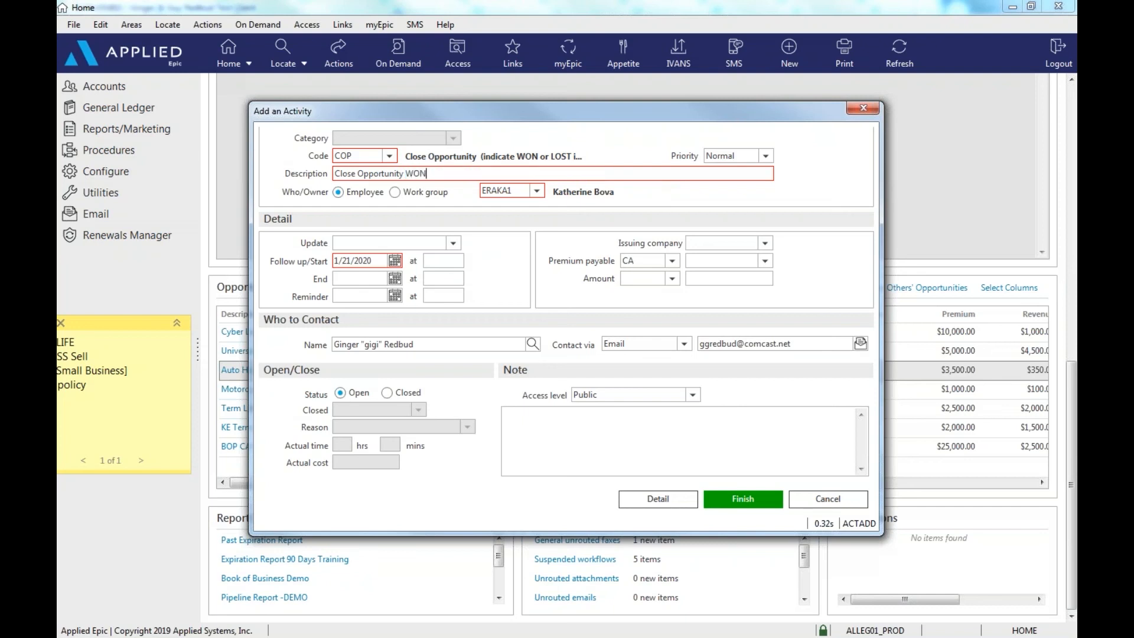
# Change the activity description to Close Opportunity LOST and set its follow-up date to 1/21/2021
pyautogui.click(393, 394)
pyautogui.click(348, 395)
pyautogui.click(459, 171)
pyautogui.press('BackSpace')
pyautogui.press('BackSpace')
pyautogui.press('BackSpace')
pyautogui.write('LOST')
pyautogui.click(394, 262)
pyautogui.click(360, 259)
pyautogui.press('End')
pyautogui.press('BackSpace')
pyautogui.write('1')
pyautogui.click(518, 409)
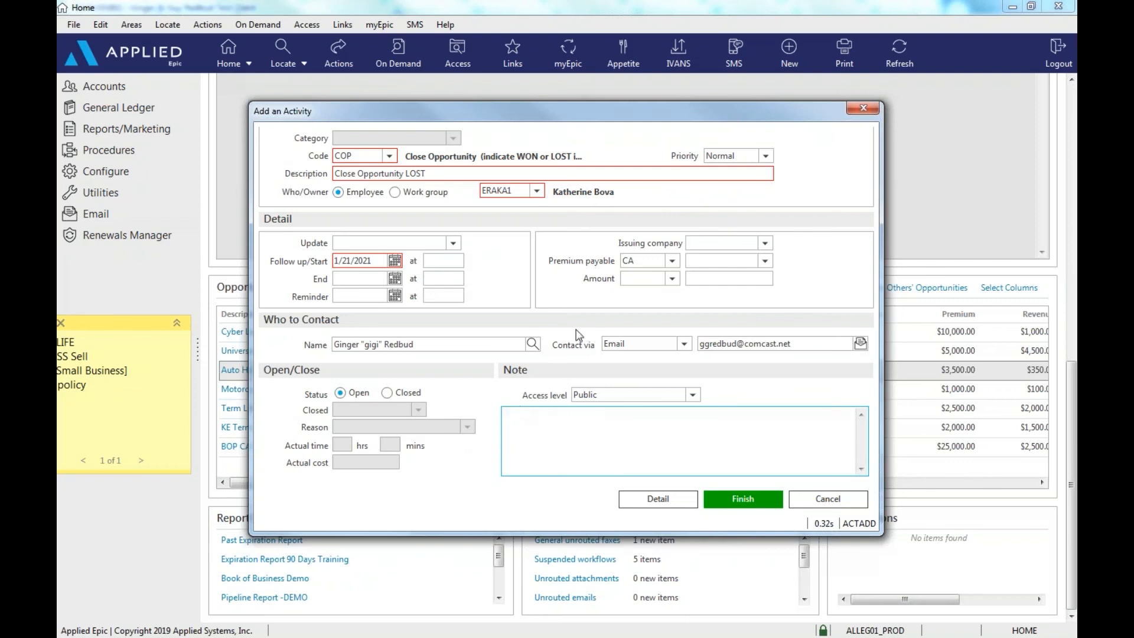
# Change the description back to Close Opportunity WON, and finish the activity with its status set to Closed
pyautogui.click(459, 175)
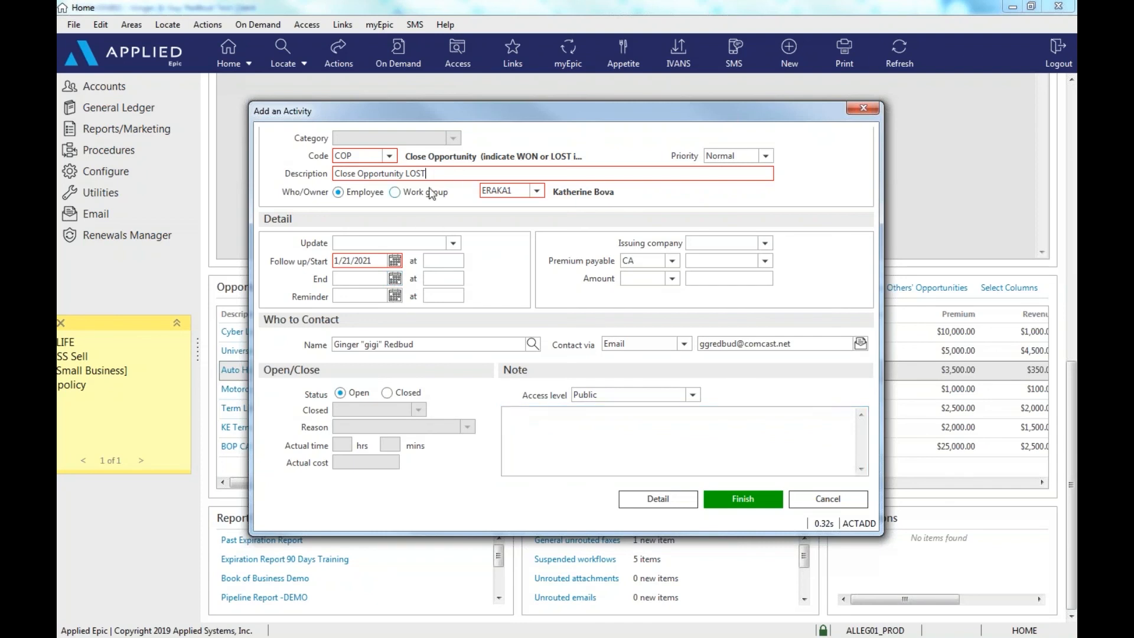
pyautogui.press('BackSpace')
pyautogui.press('BackSpace')
pyautogui.press('BackSpace')
pyautogui.press('BackSpace')
pyautogui.write('WON')
pyautogui.click(387, 393)
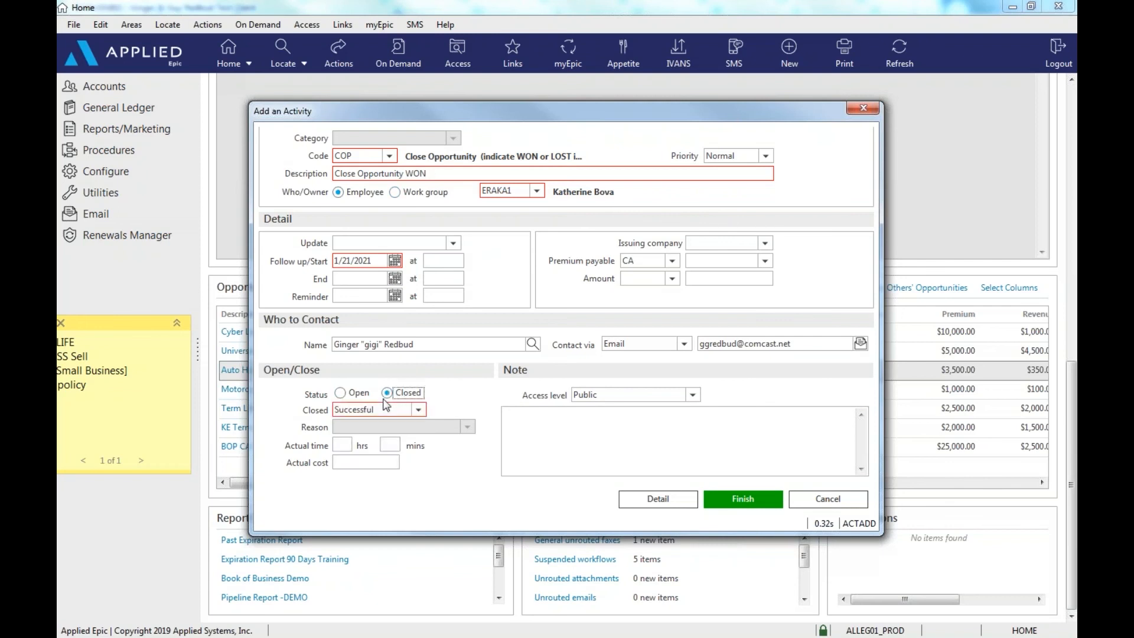
pyautogui.click(754, 498)
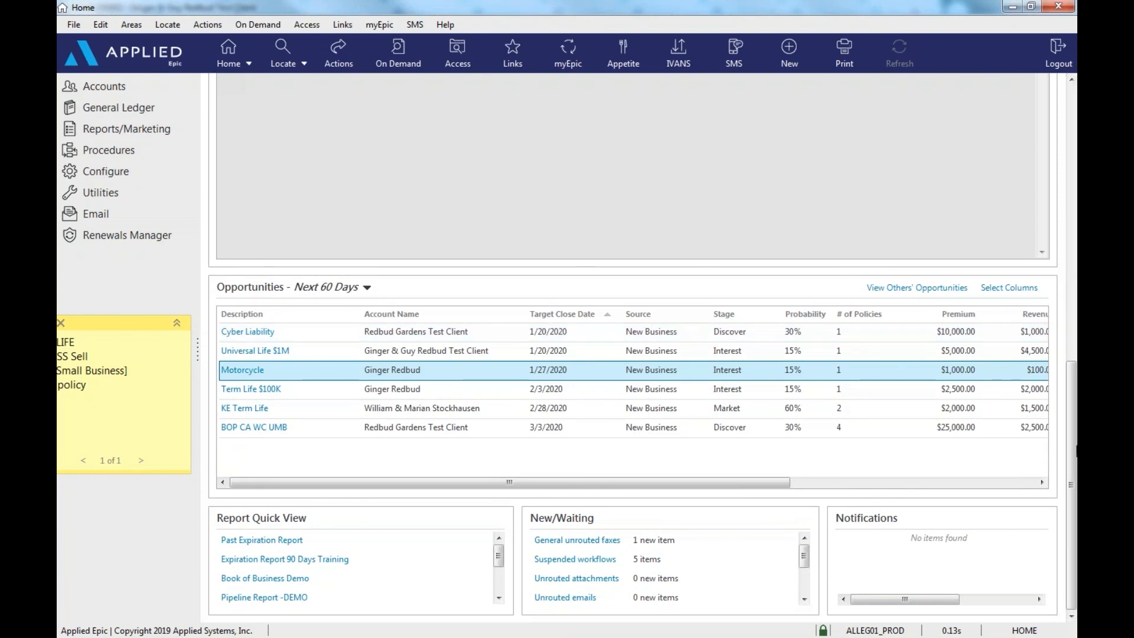
# Refresh the dashboards, examine New Business Year-to-Date by premium along with its underlying opportunities, and return to the dashboard overview
pyautogui.moveTo(1076, 451); pyautogui.dragTo(1074, 177)
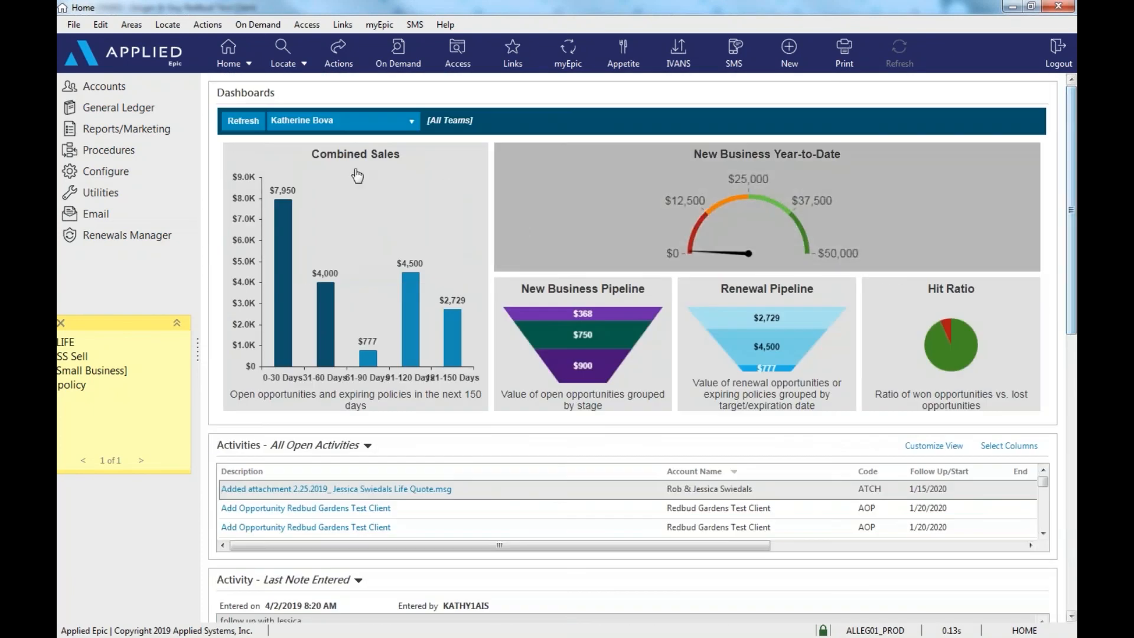
pyautogui.click(246, 125)
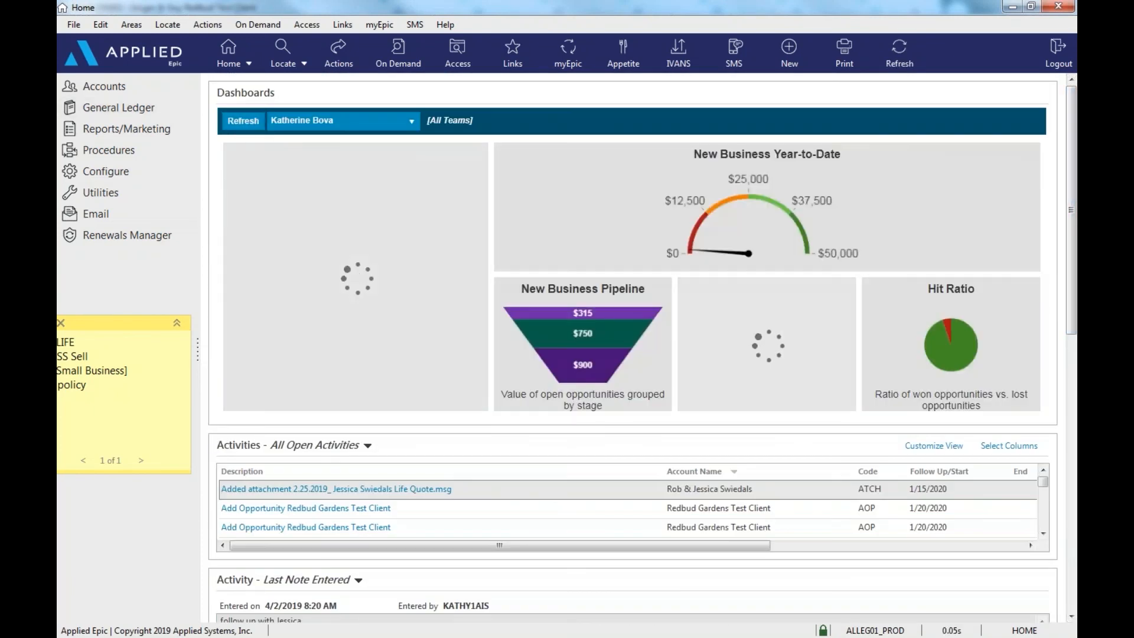
pyautogui.click(696, 239)
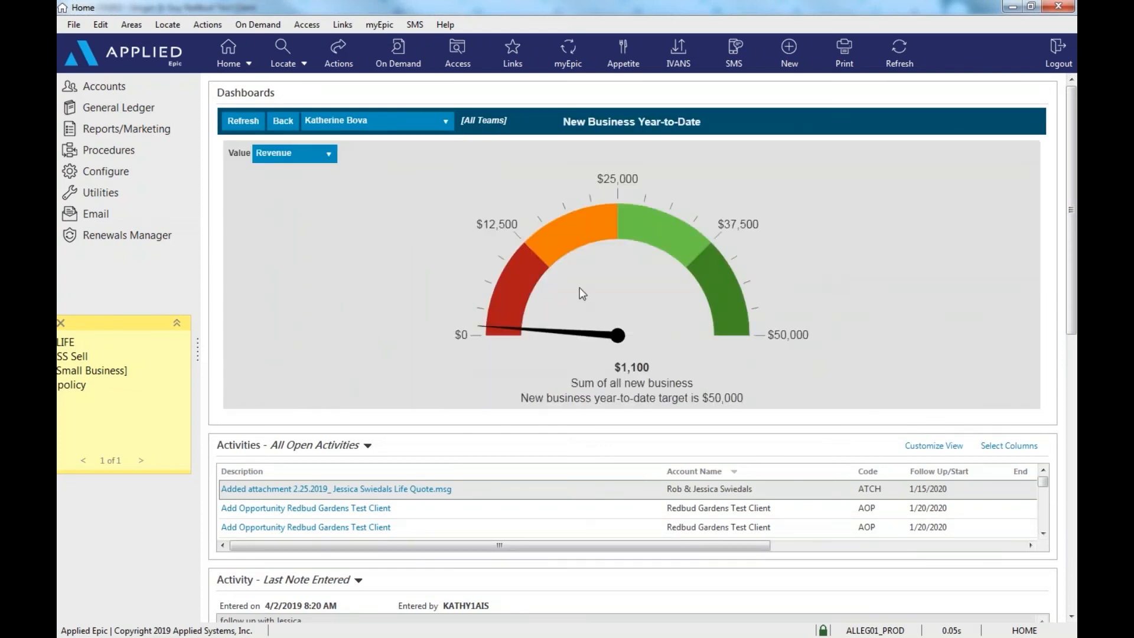
pyautogui.click(329, 154)
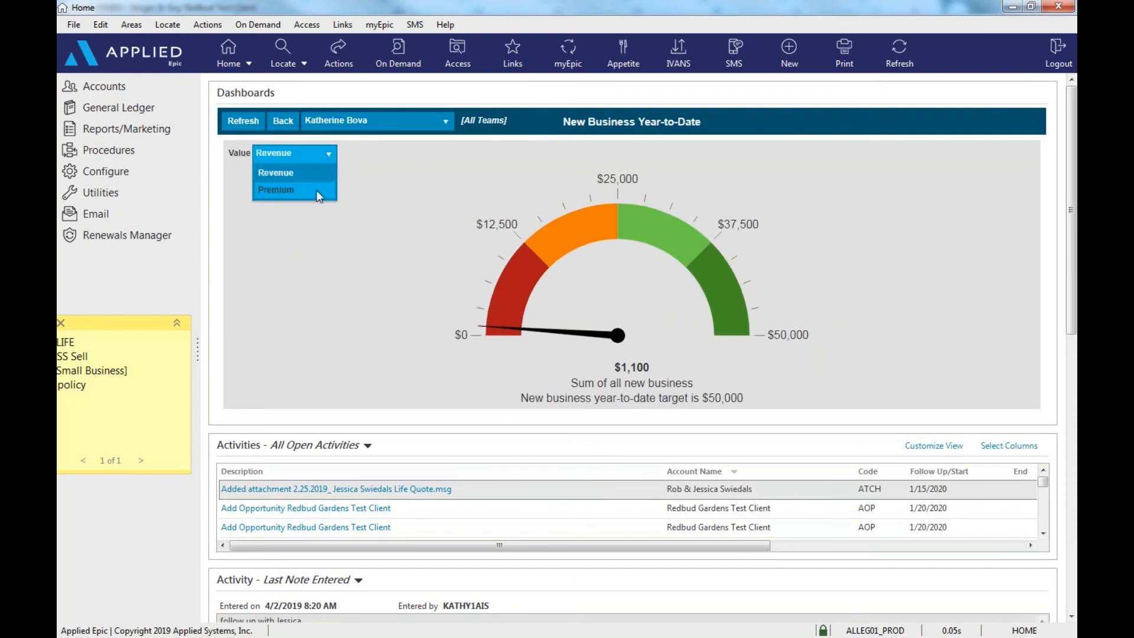
pyautogui.click(317, 192)
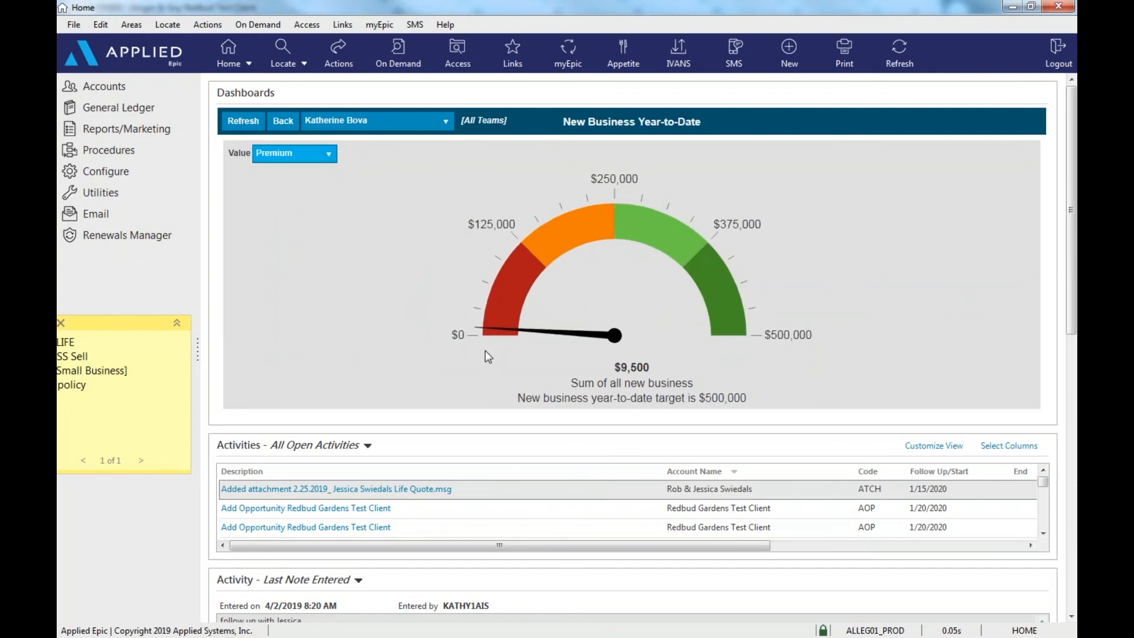
pyautogui.click(590, 216)
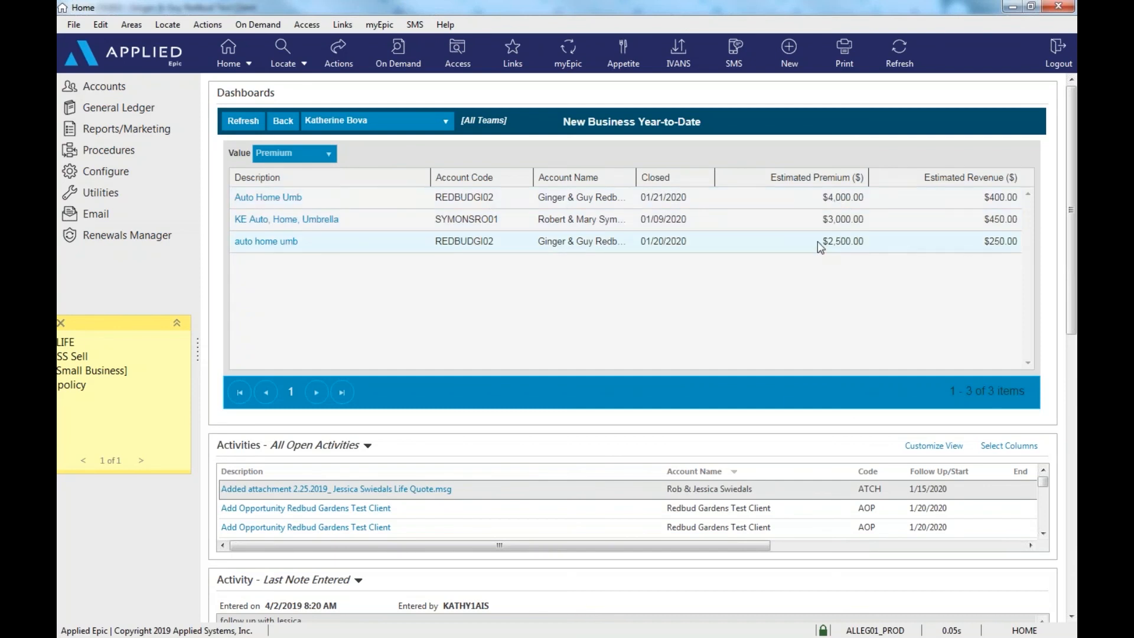
pyautogui.click(283, 120)
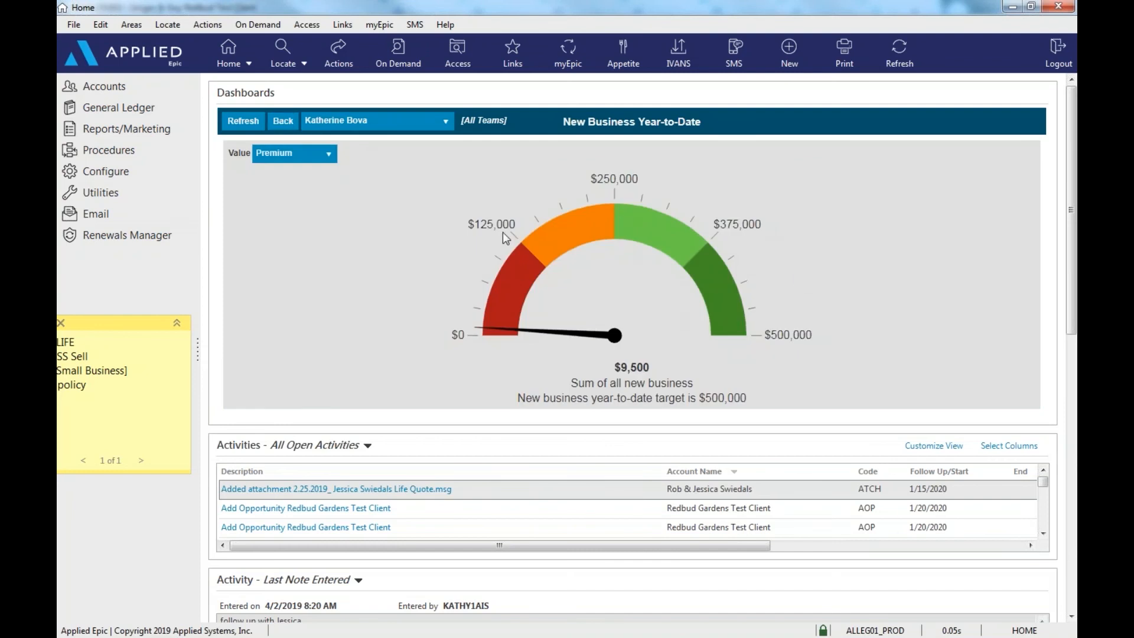
pyautogui.click(283, 121)
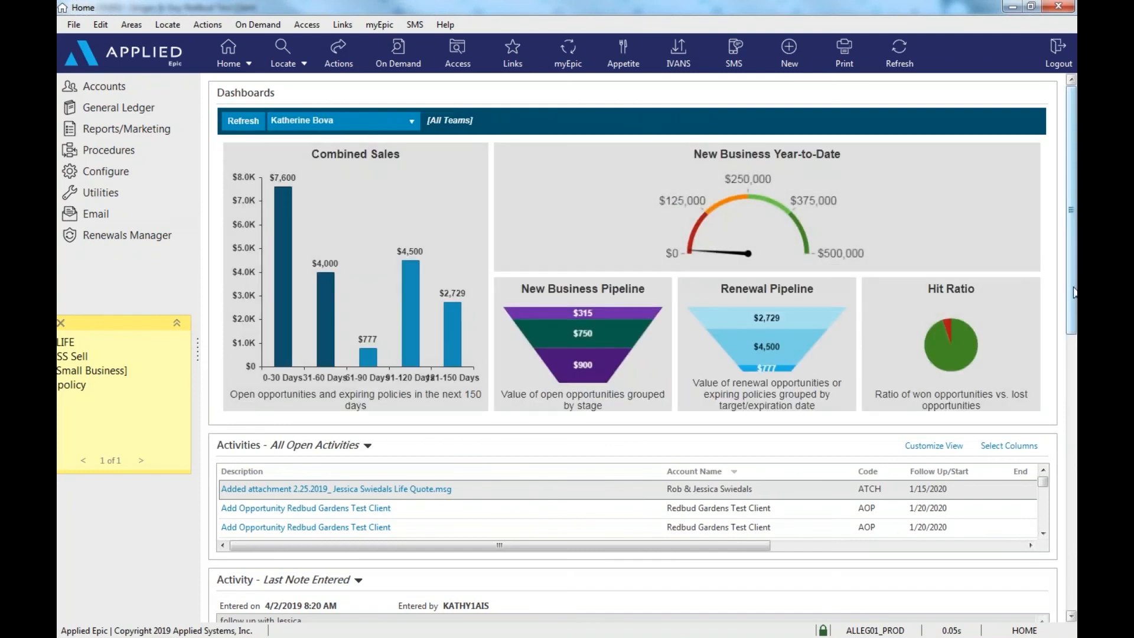
# Run the Pipeline Report -DEMO from the report quick view, review its detail and summary pages, and close the preview
pyautogui.click(1067, 515)
pyautogui.scroll(-3, 1067, 516)
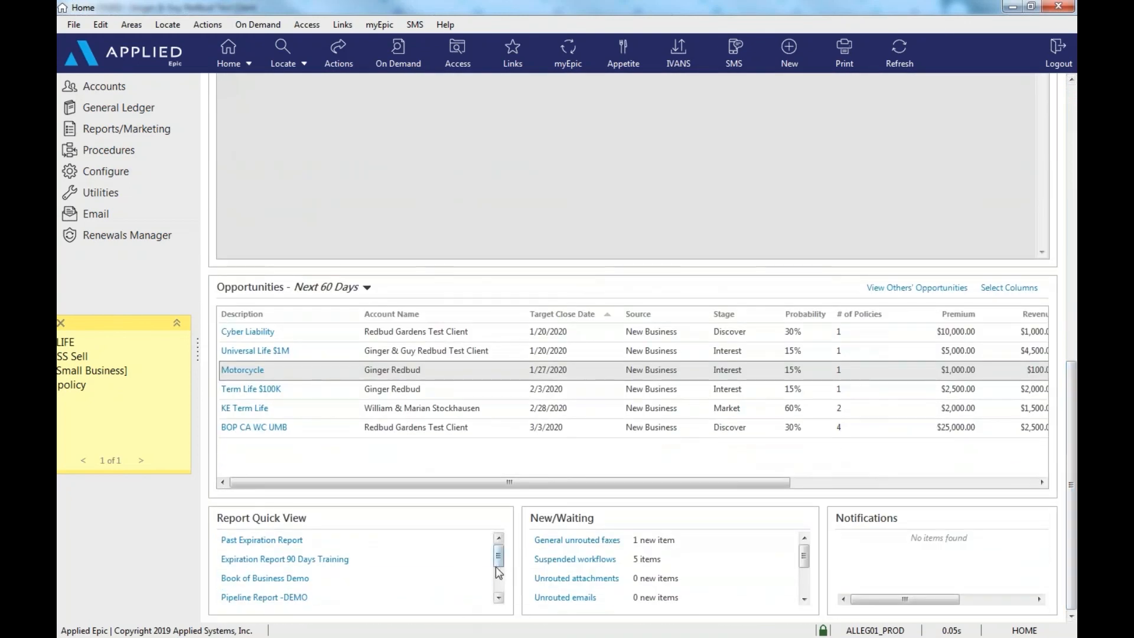
pyautogui.scroll(-1, 499, 586)
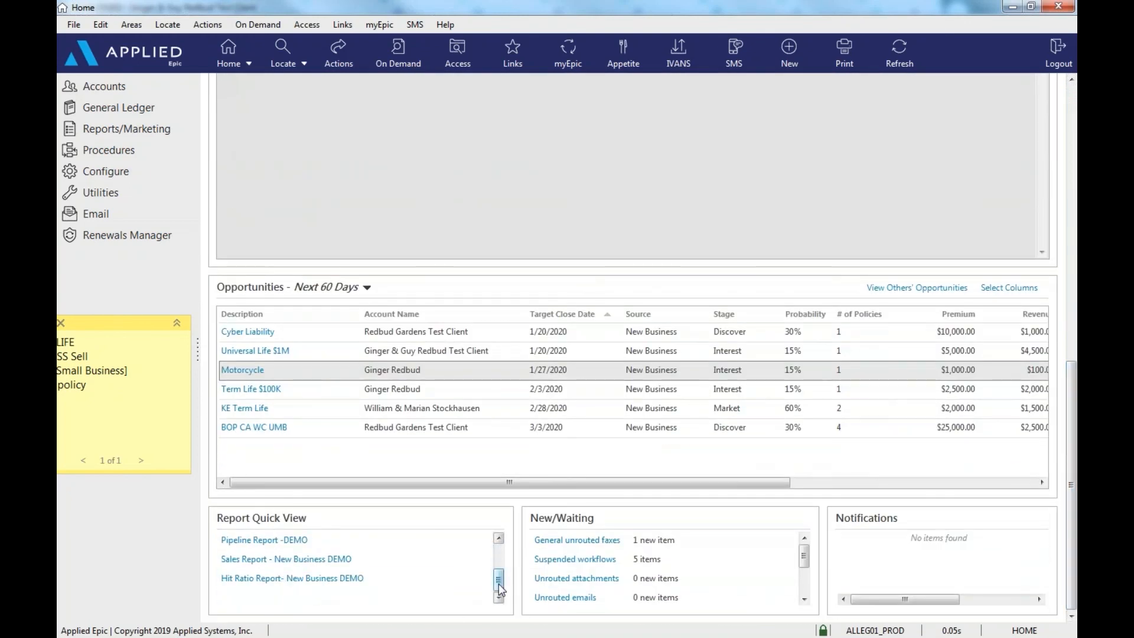
pyautogui.click(248, 559)
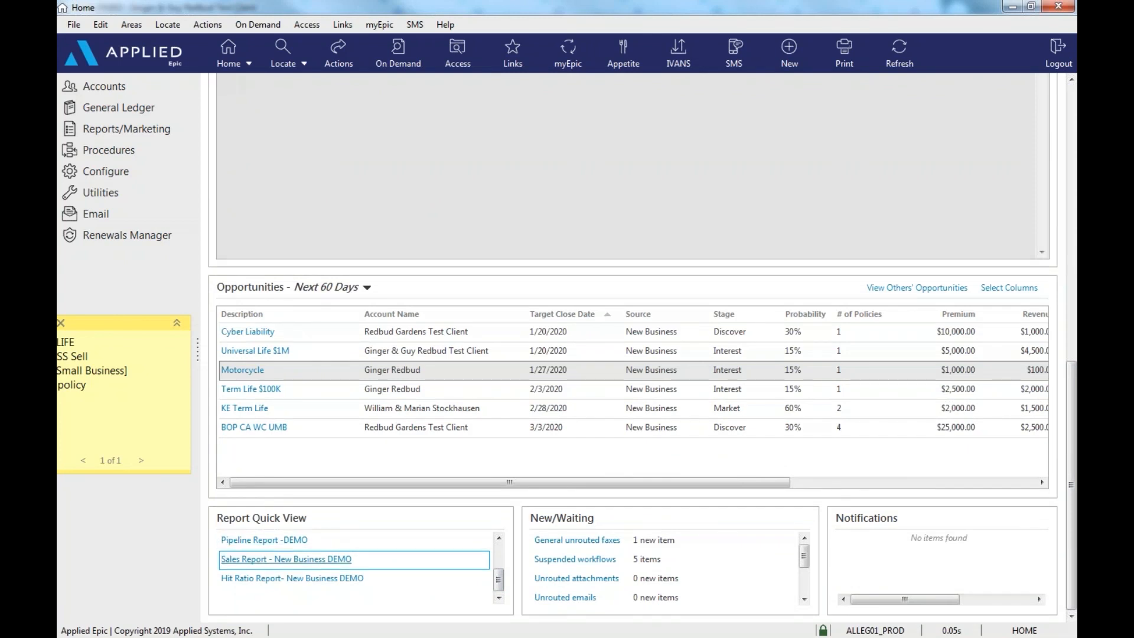
pyautogui.click(245, 542)
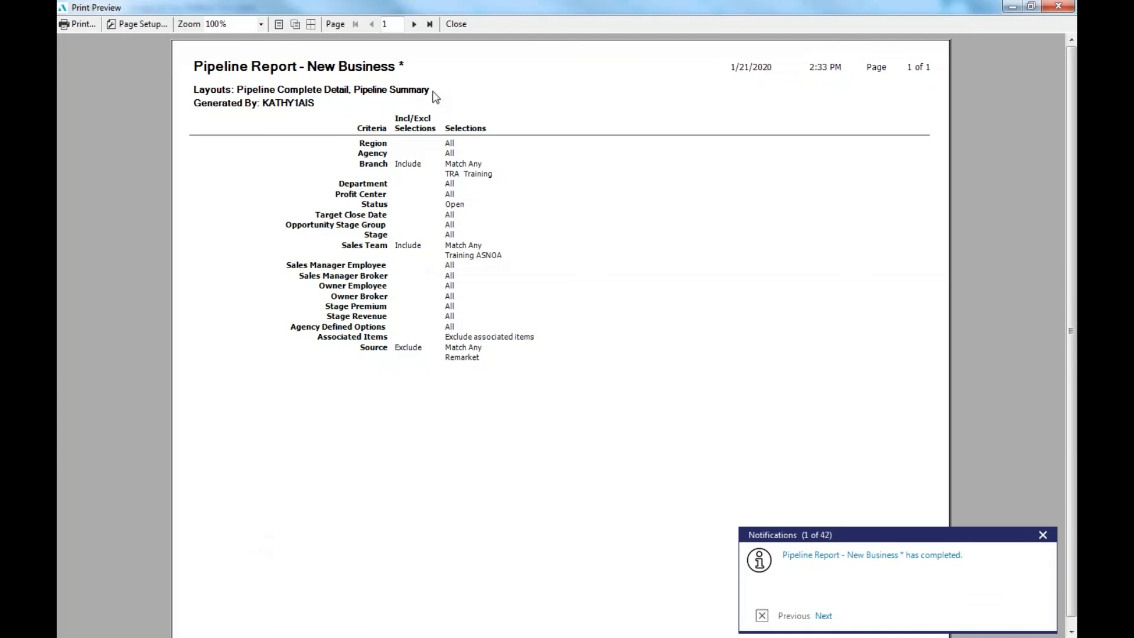
pyautogui.click(415, 24)
pyautogui.click(414, 24)
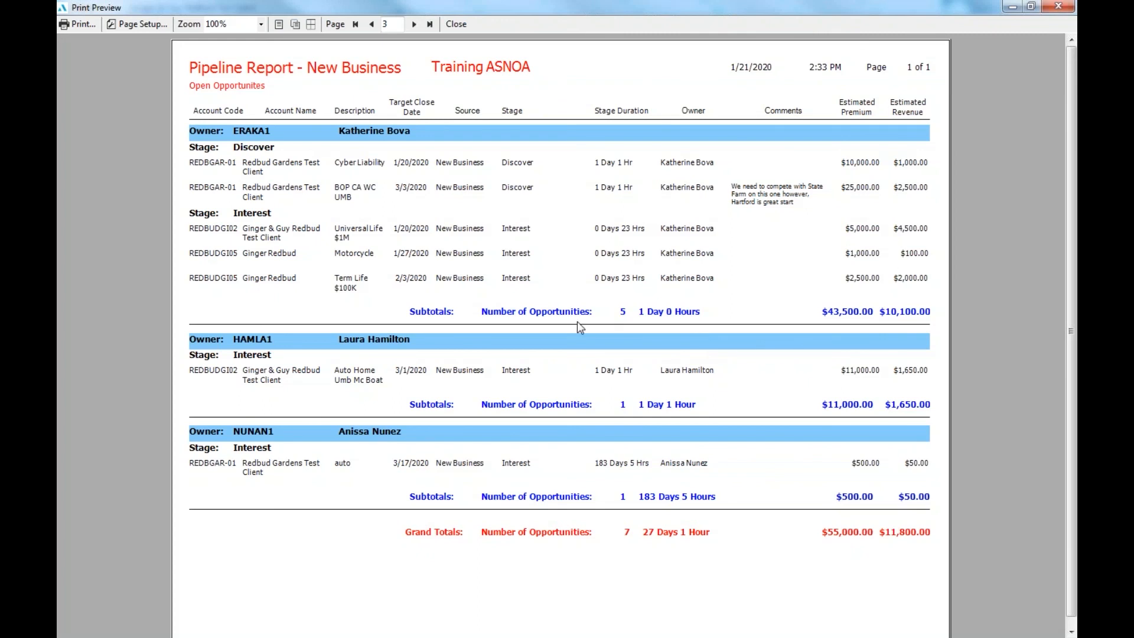
pyautogui.click(416, 26)
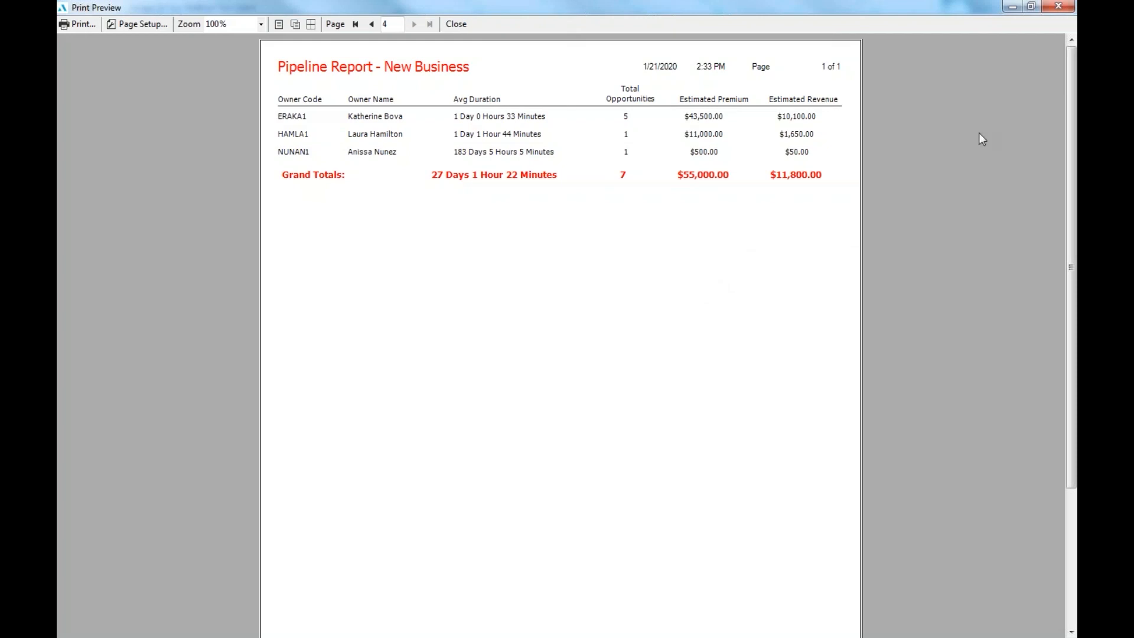
pyautogui.click(457, 23)
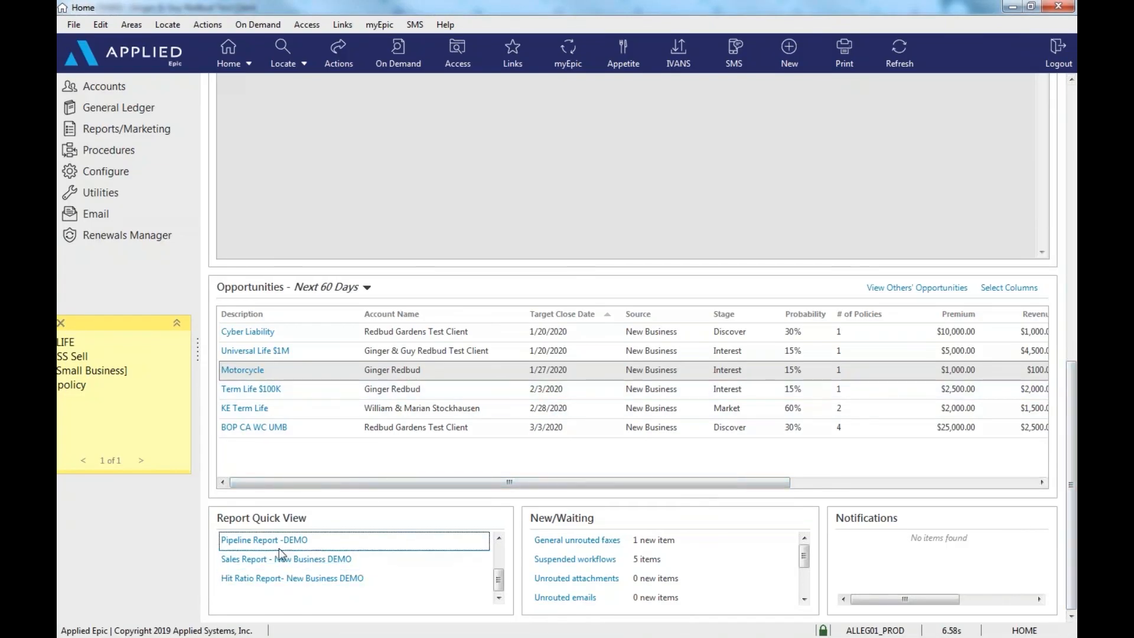
# Run the Sales Report - New Business DEMO from the report quick view, then review its detail and summary pages
pyautogui.click(296, 565)
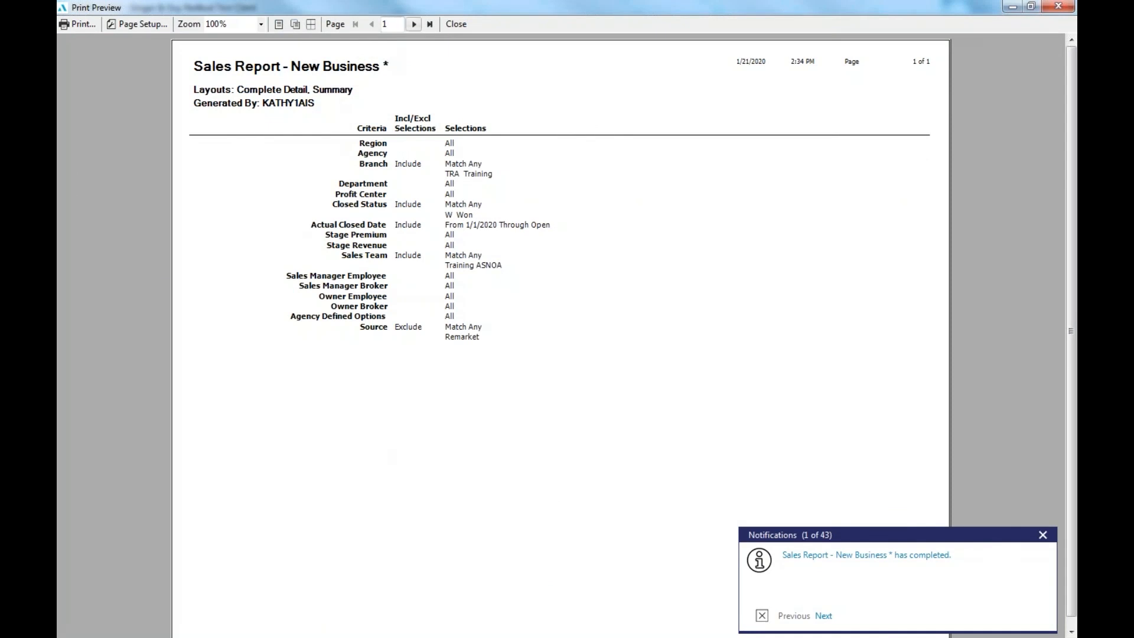
pyautogui.click(415, 25)
pyautogui.click(415, 24)
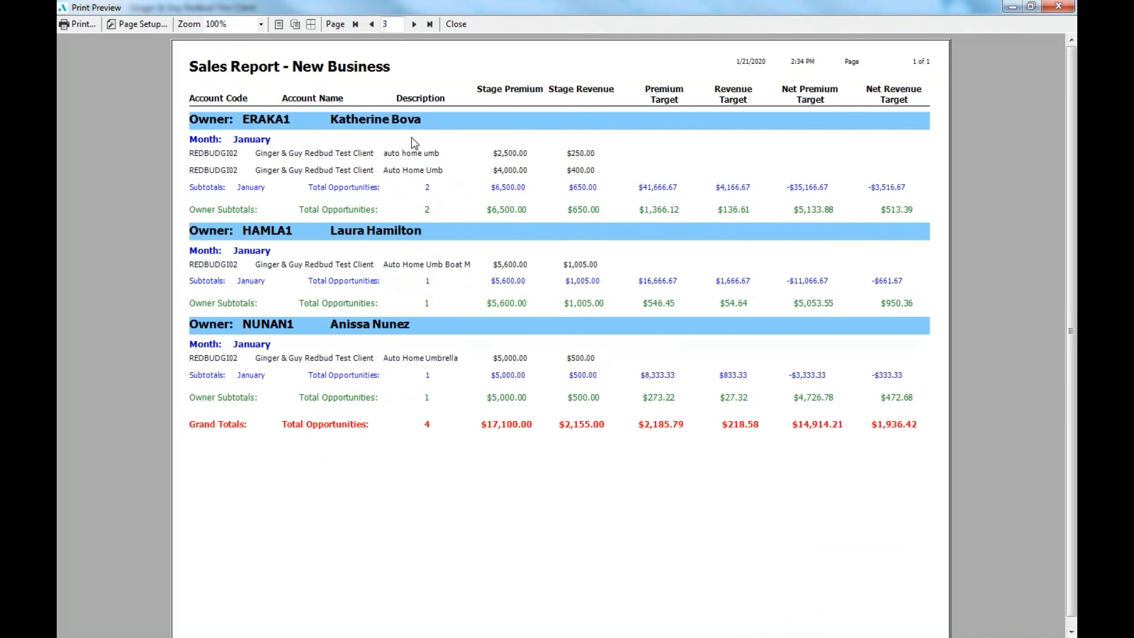
pyautogui.click(417, 24)
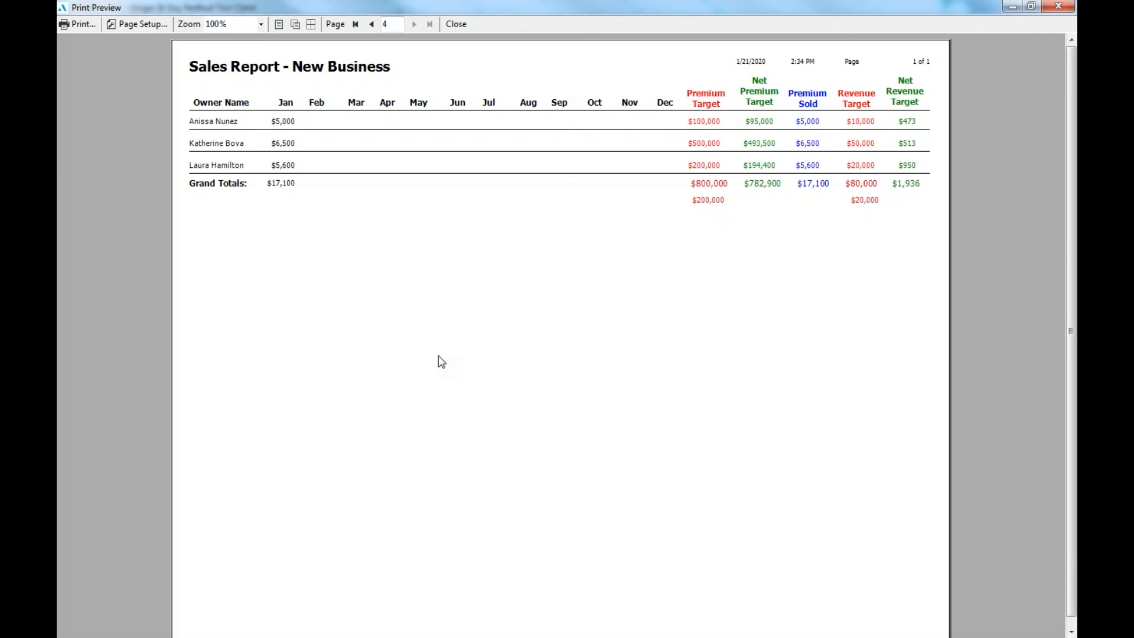
pyautogui.click(456, 23)
# Run the Hit Ratio Report- New Business DEMO from the report quick view, then review its detail and summary pages
pyautogui.click(304, 580)
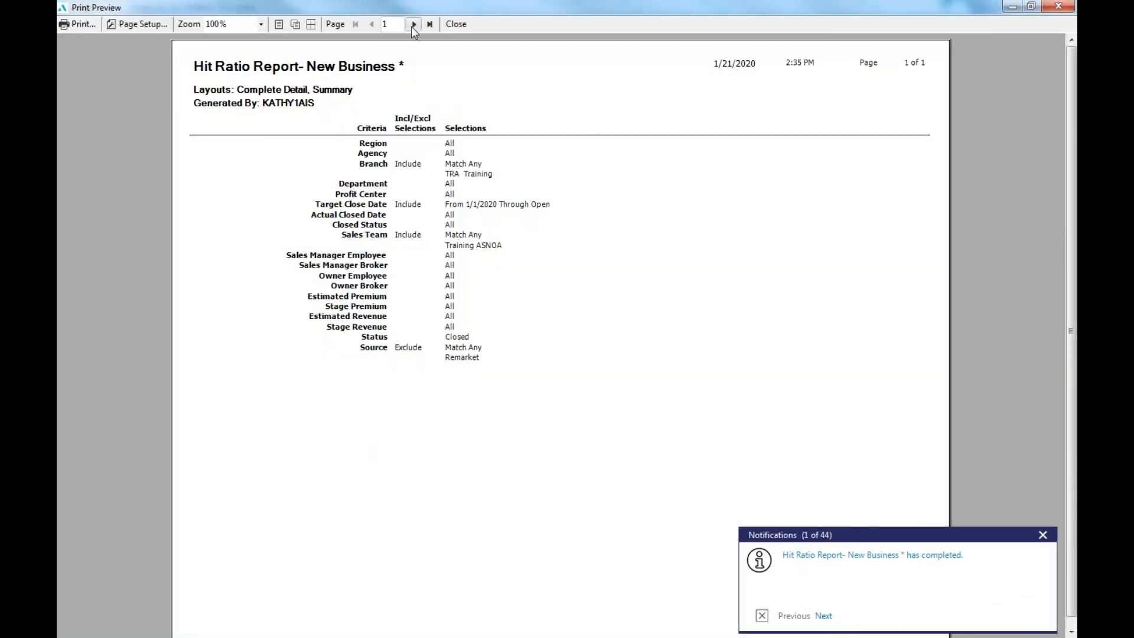
pyautogui.click(413, 25)
pyautogui.click(414, 25)
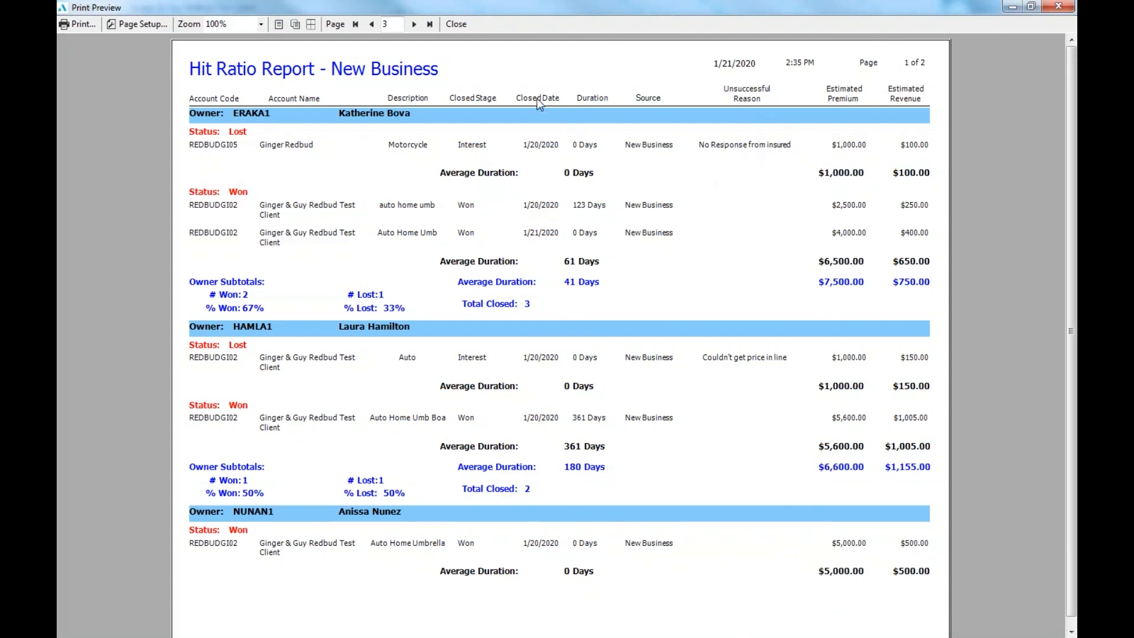
pyautogui.click(430, 25)
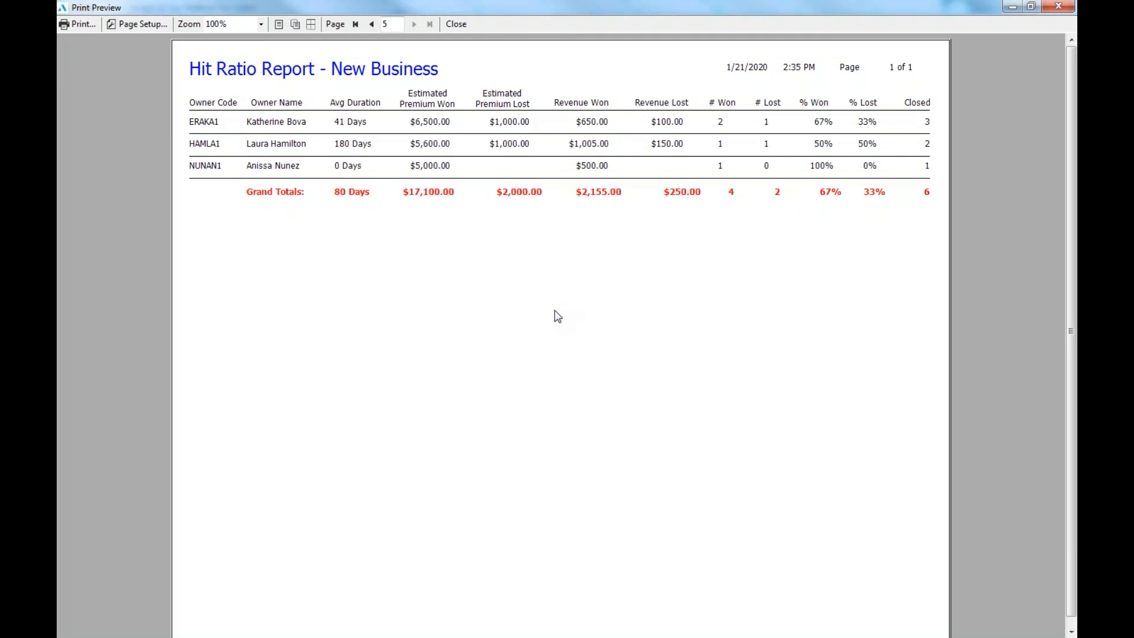
pyautogui.click(456, 23)
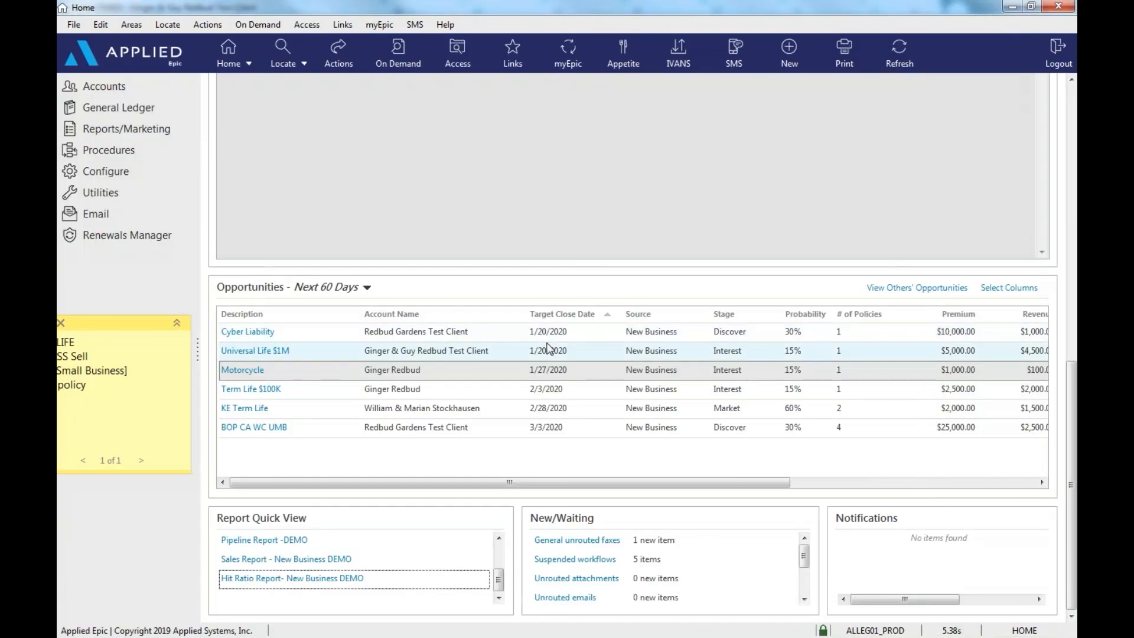
# Switch the home page dashboards from the individual producer to the Training ASNOA sales team
pyautogui.moveTo(1074, 496); pyautogui.dragTo(1074, 207)
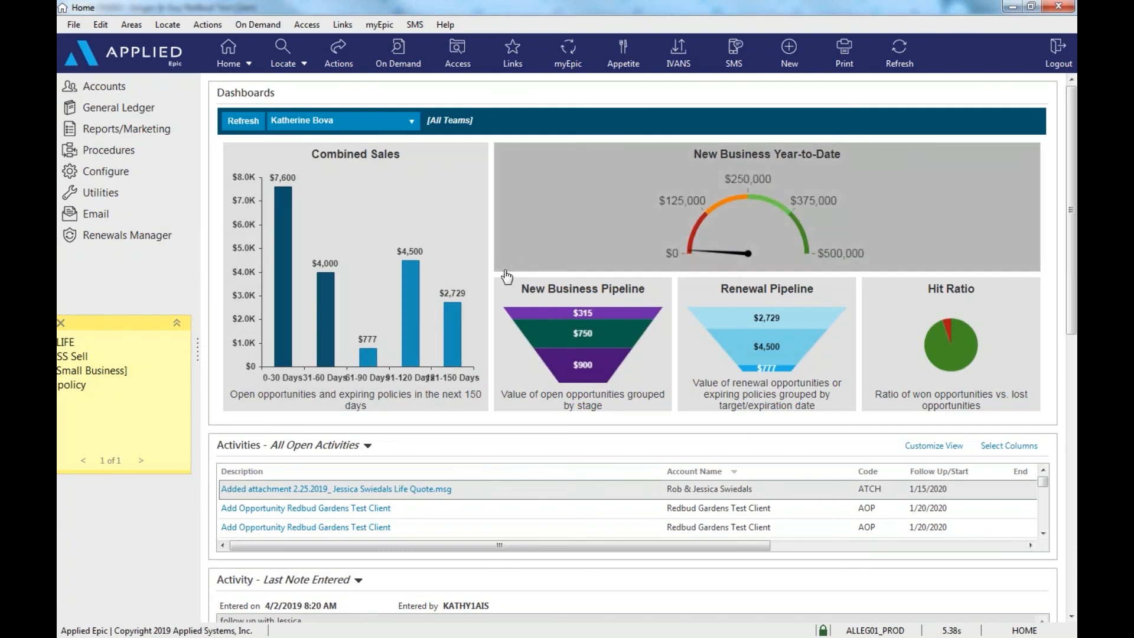
pyautogui.click(411, 126)
pyautogui.scroll(-5, 410, 228)
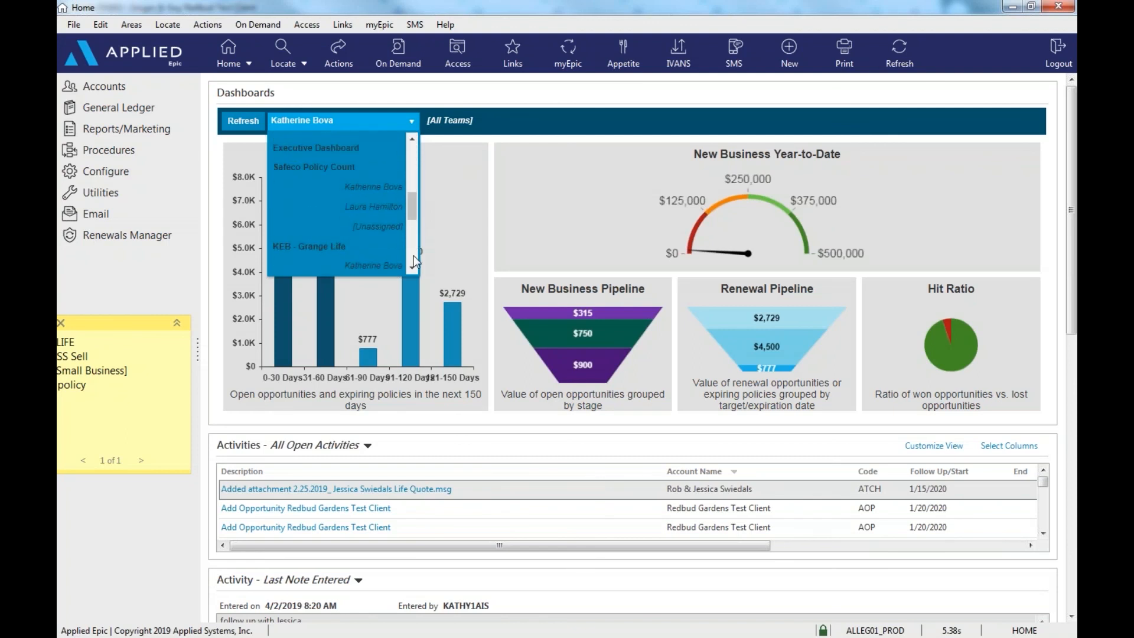
pyautogui.moveTo(410, 207); pyautogui.dragTo(410, 264)
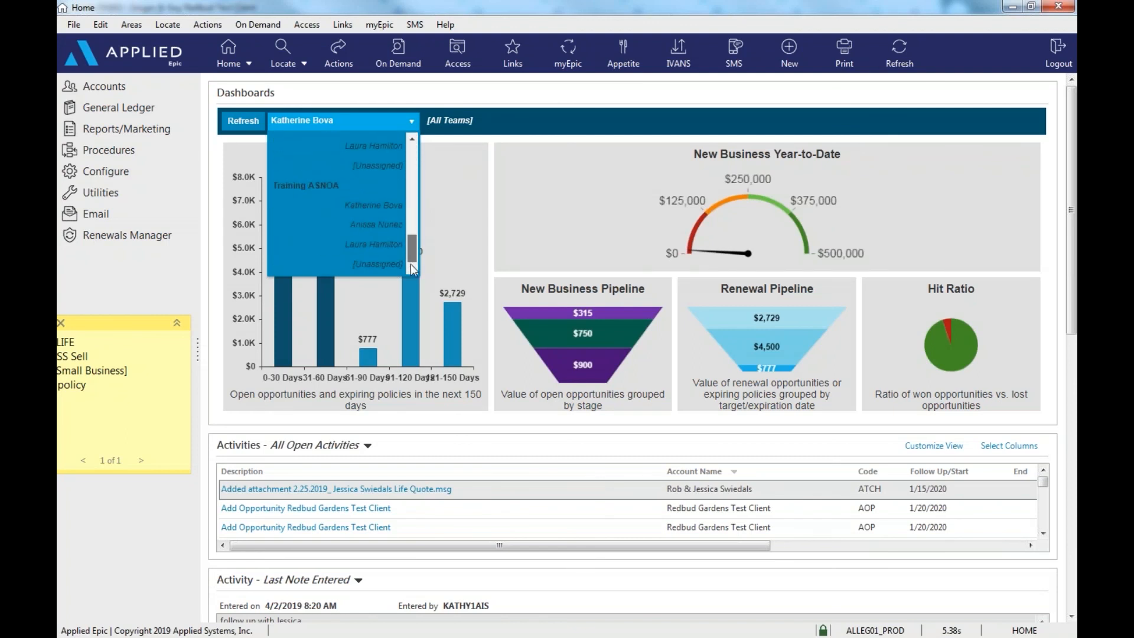
pyautogui.click(310, 180)
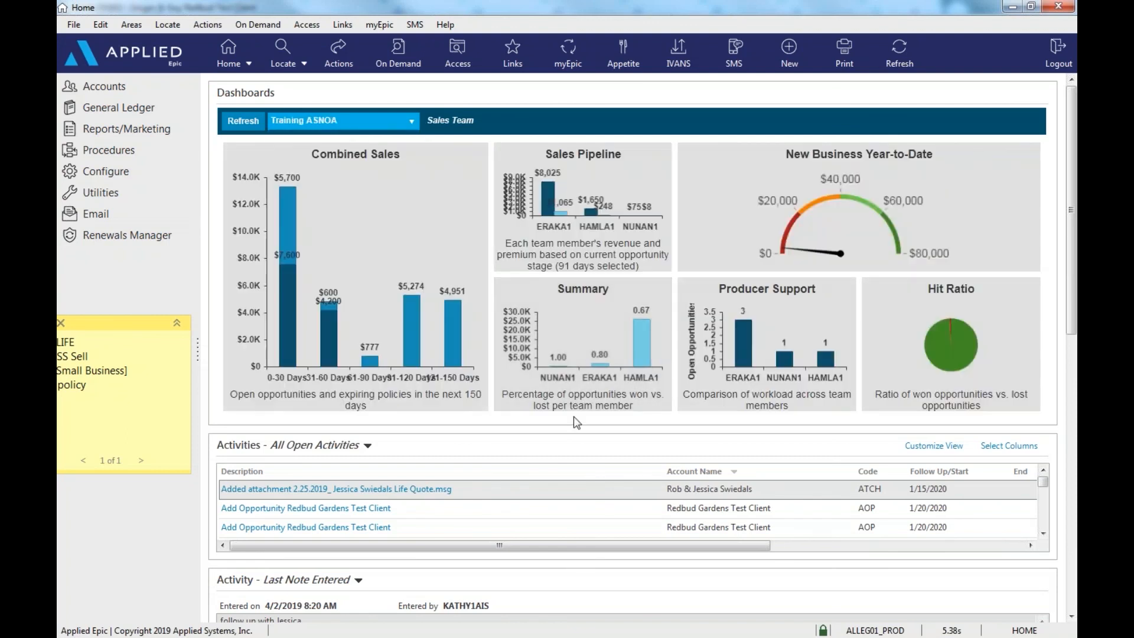
# Examine each team member's workload in the Producer Support dashboard, filtering it by Premium, and return to the team overview
pyautogui.click(777, 317)
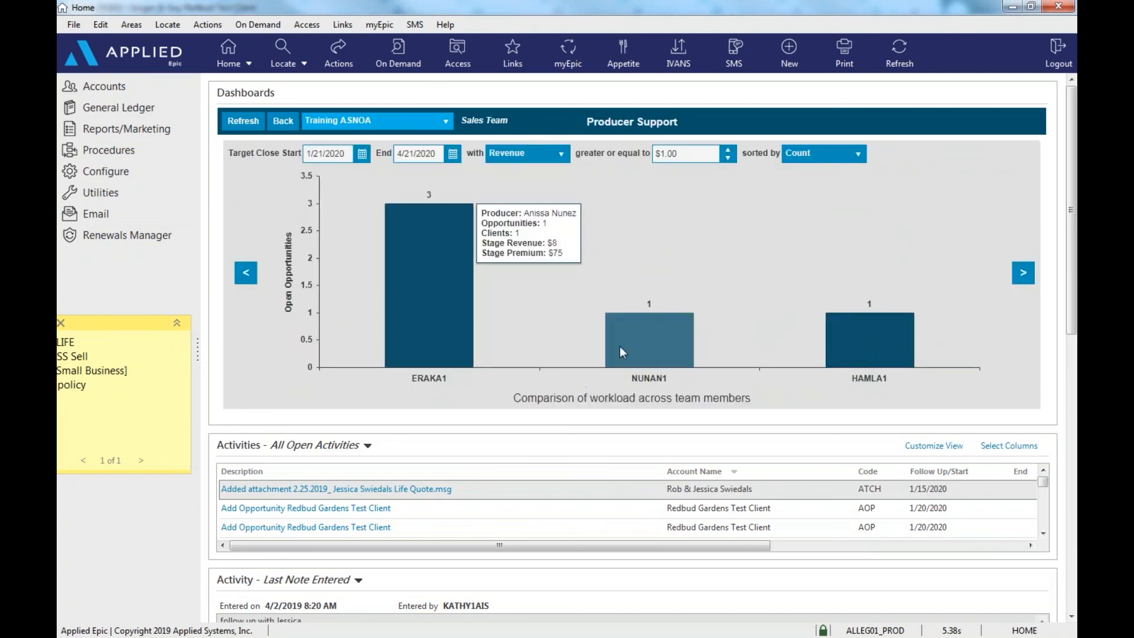
pyautogui.moveTo(870, 366)
pyautogui.moveTo(424, 339)
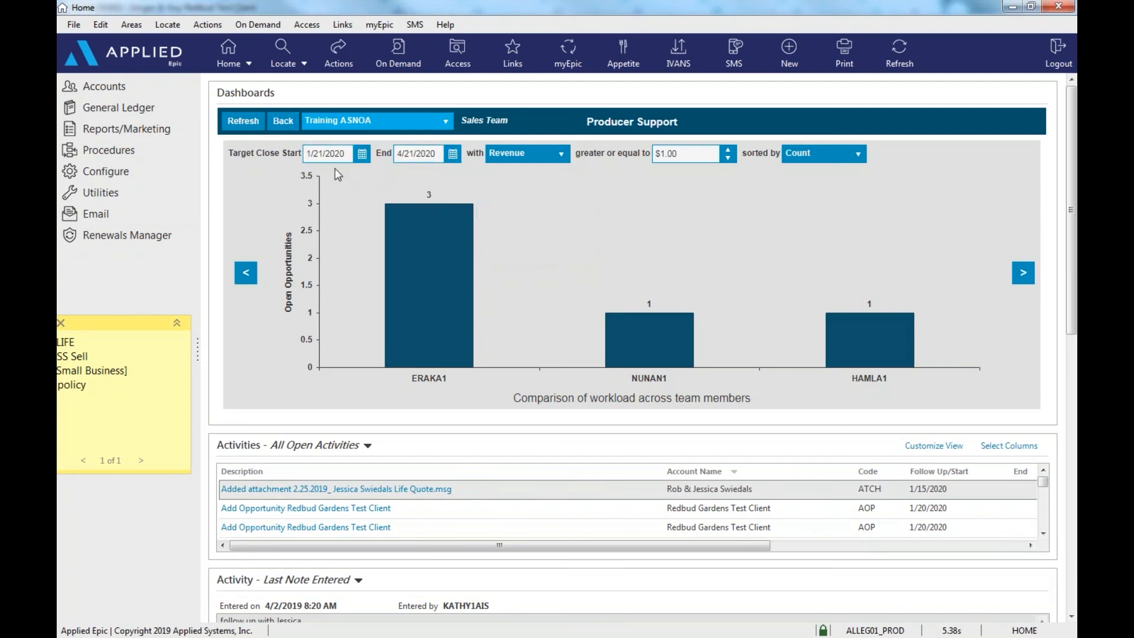
pyautogui.click(560, 154)
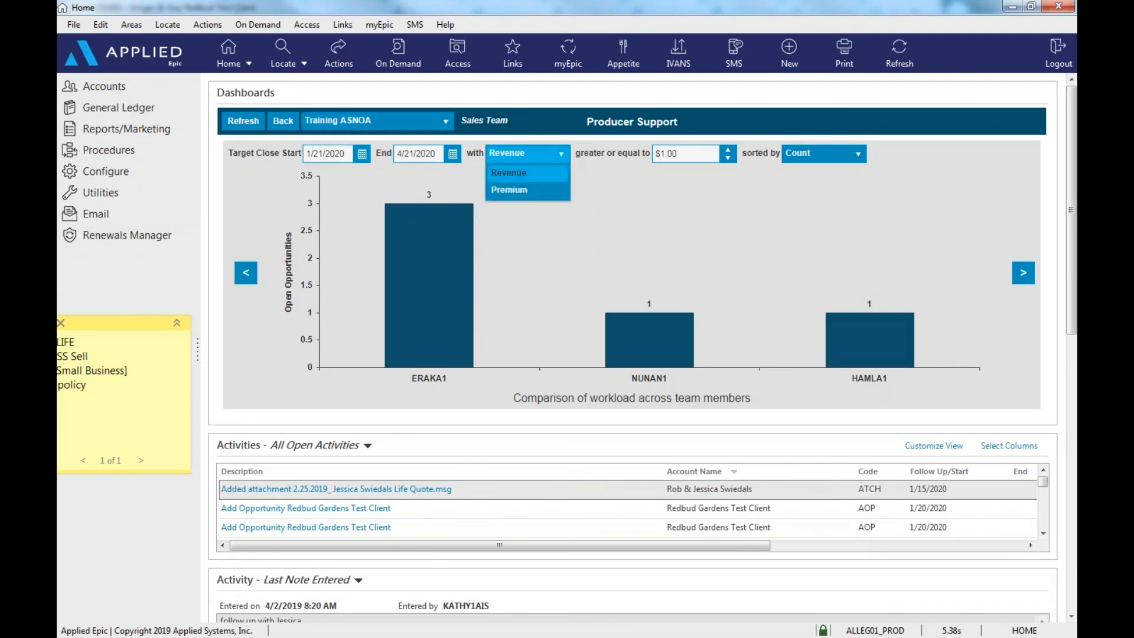
pyautogui.click(544, 192)
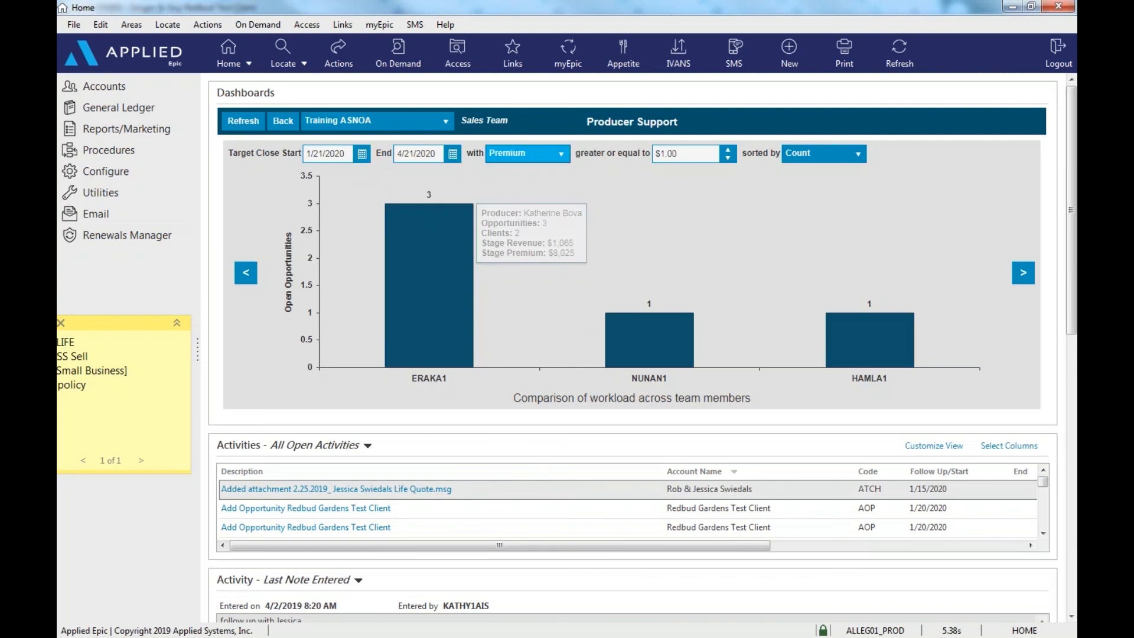
pyautogui.click(281, 125)
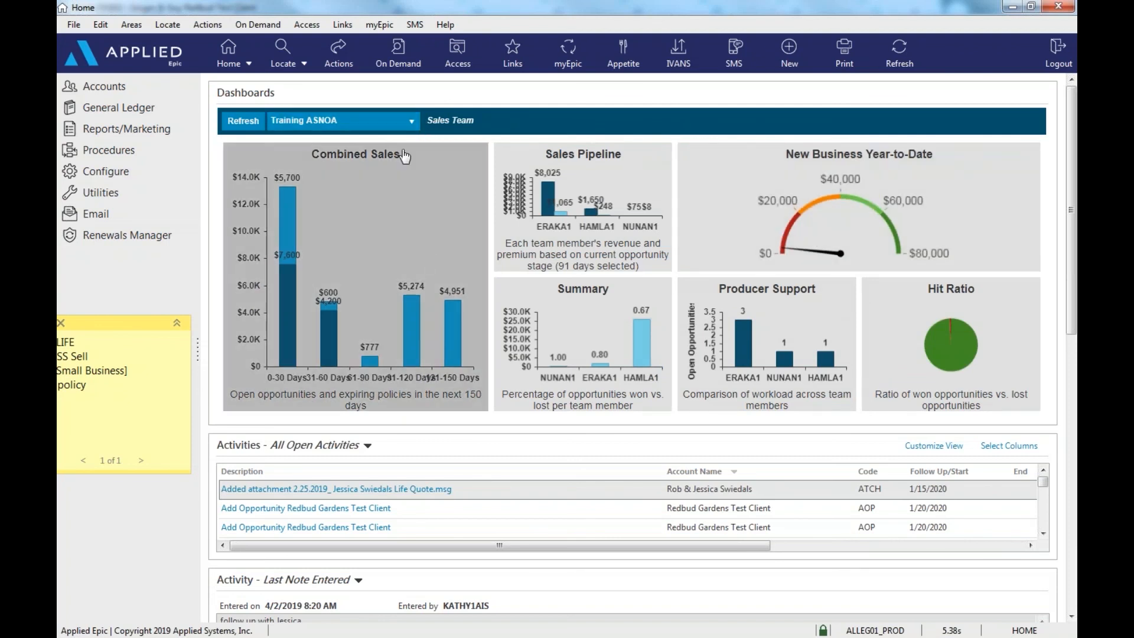
# Switch the dashboards to the first producer under Training ASNOA and examine the expiring policies in the Combined Sales chart
pyautogui.click(412, 121)
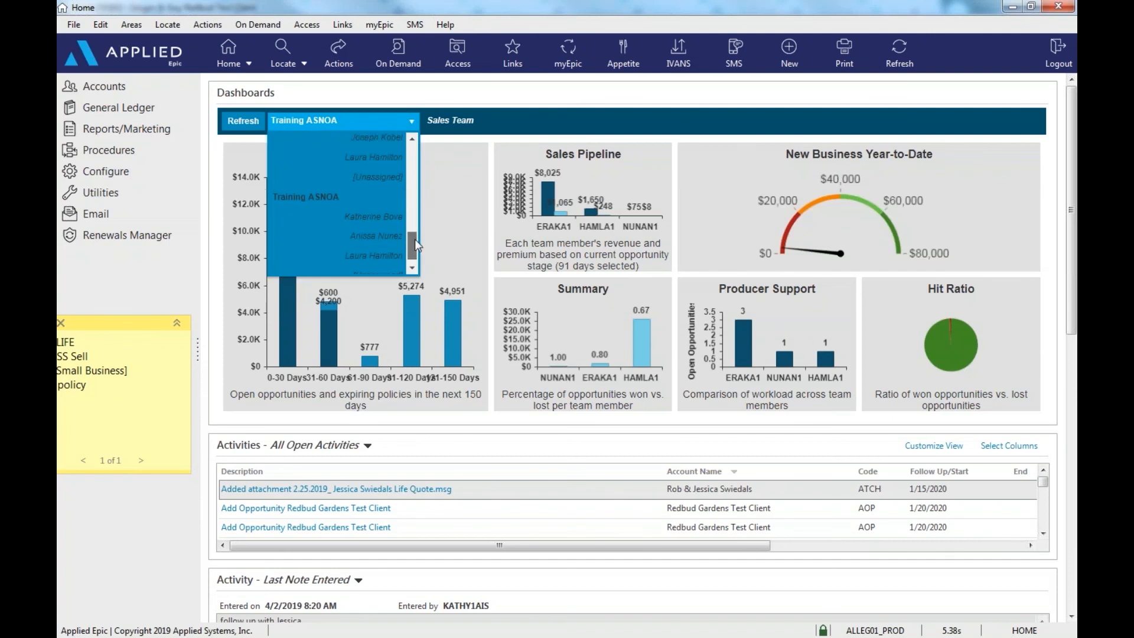
pyautogui.click(378, 205)
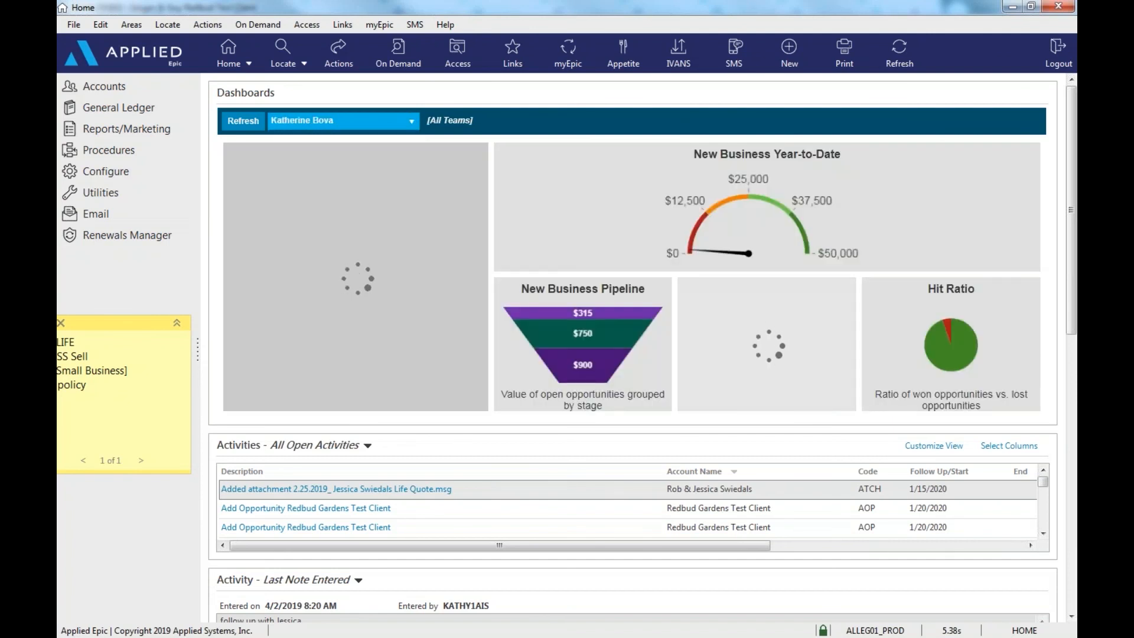
pyautogui.click(406, 237)
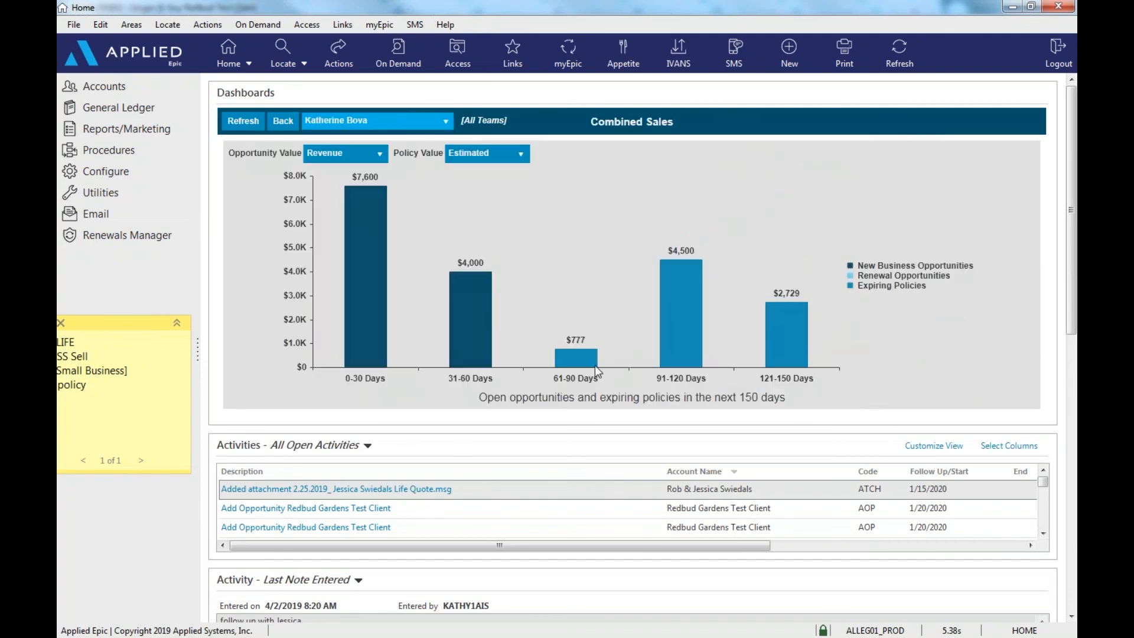
pyautogui.moveTo(782, 344)
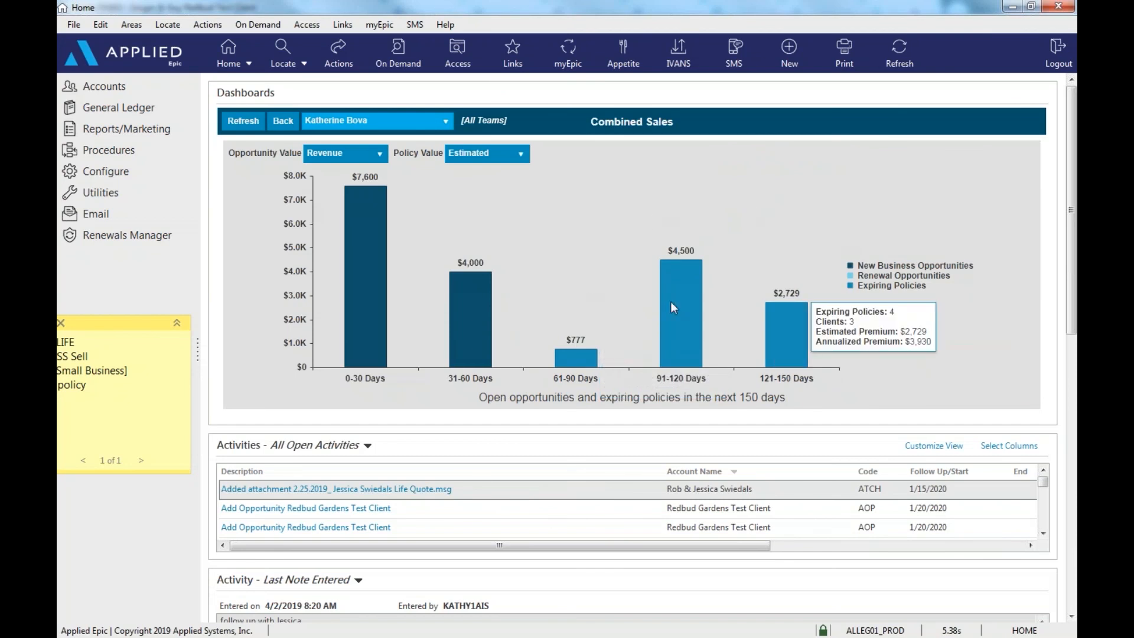
pyautogui.moveTo(639, 308)
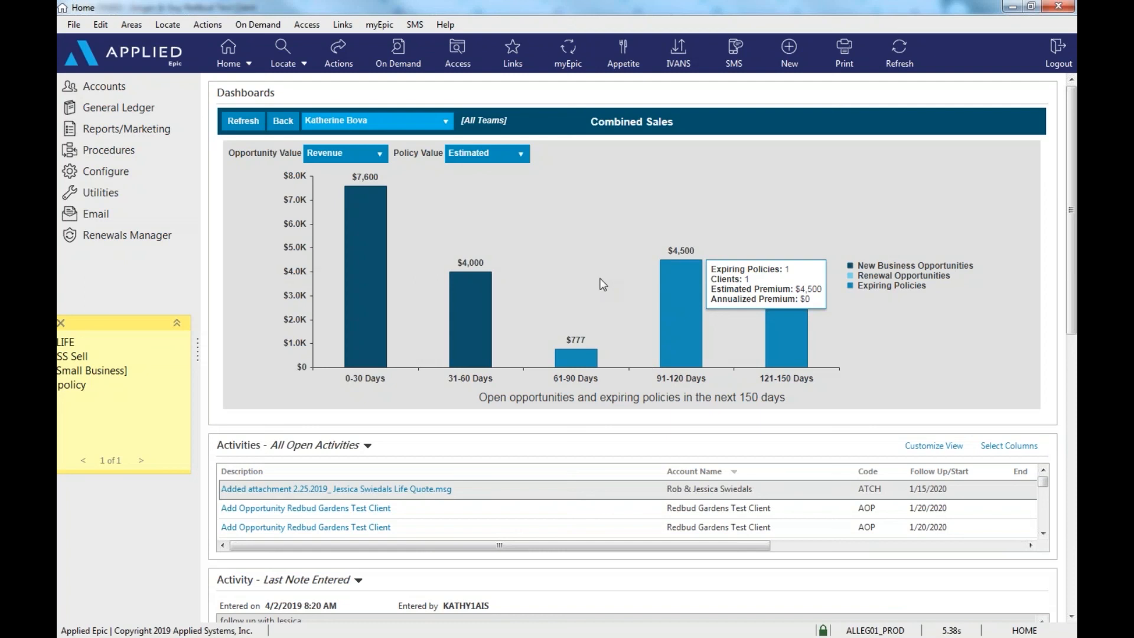
pyautogui.click(284, 124)
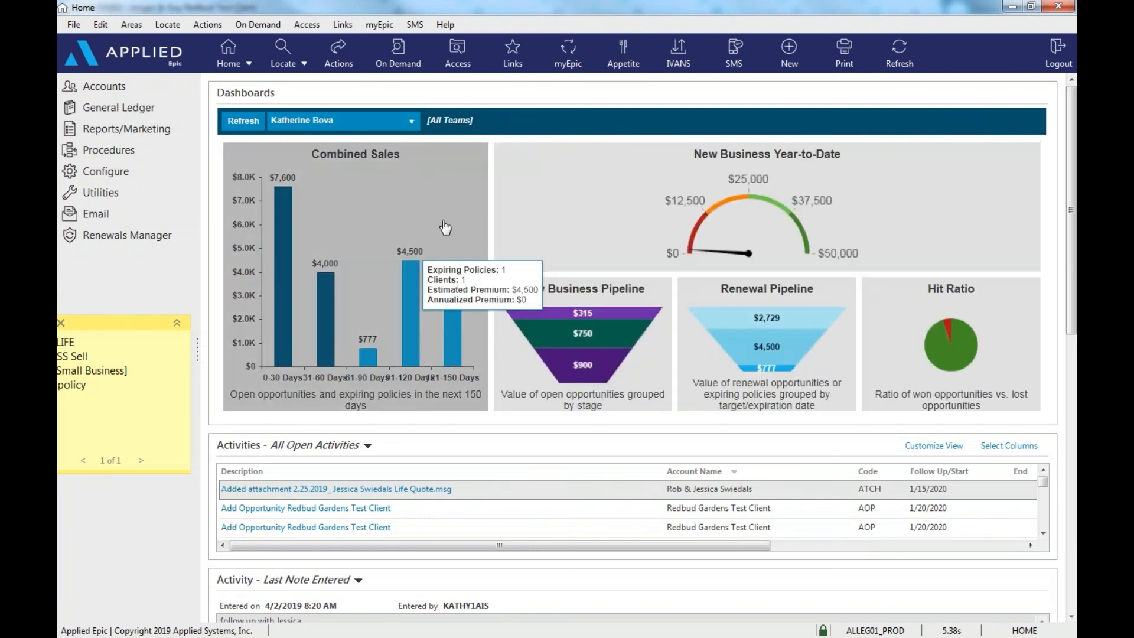
pyautogui.click(410, 278)
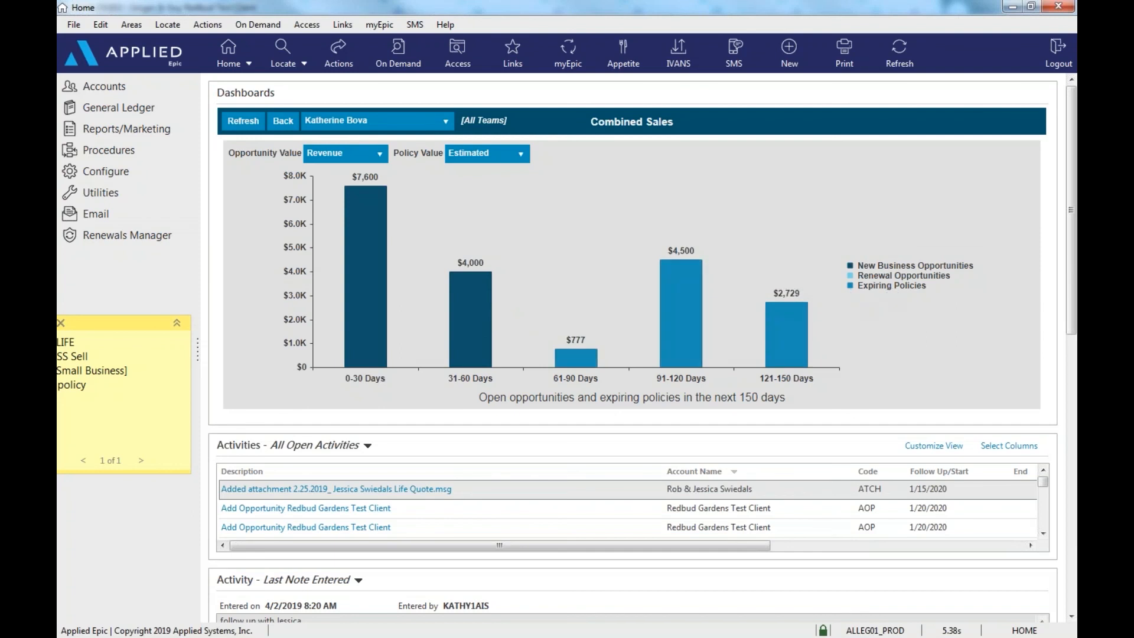
pyautogui.click(284, 126)
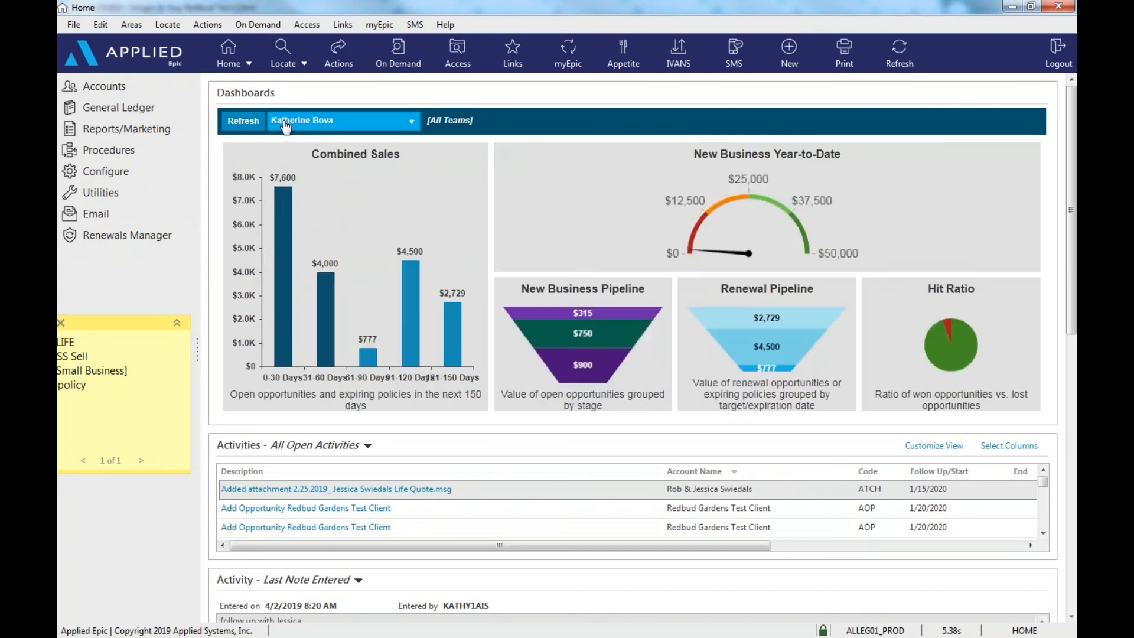